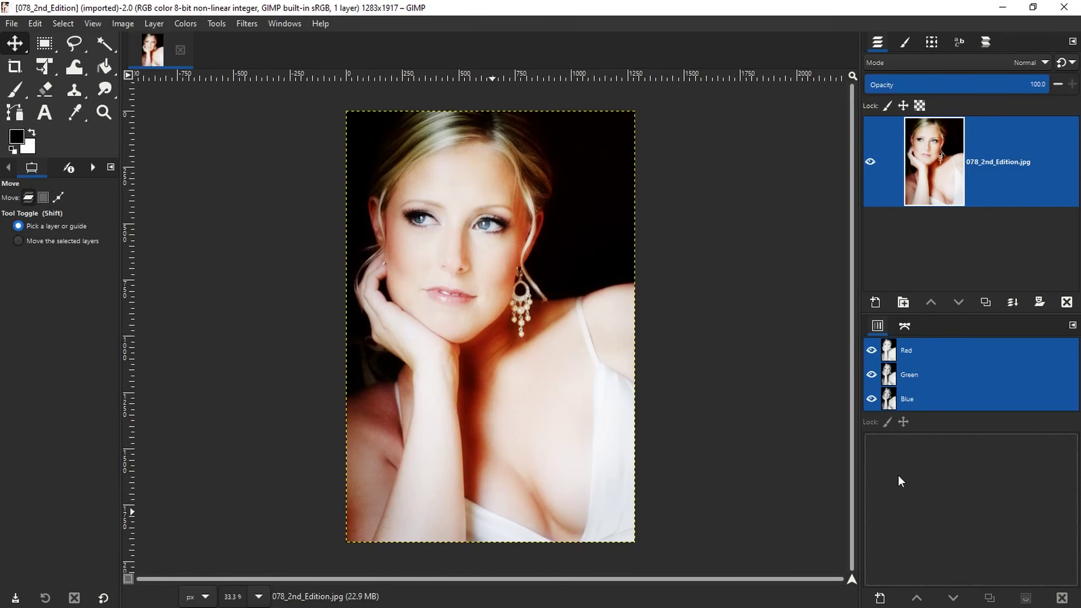
Switch to the GIMP 2.10 window to compare its interface, and return to GIMP 2.99.4
mouse_move(616, 588)
left_click(719, 585)
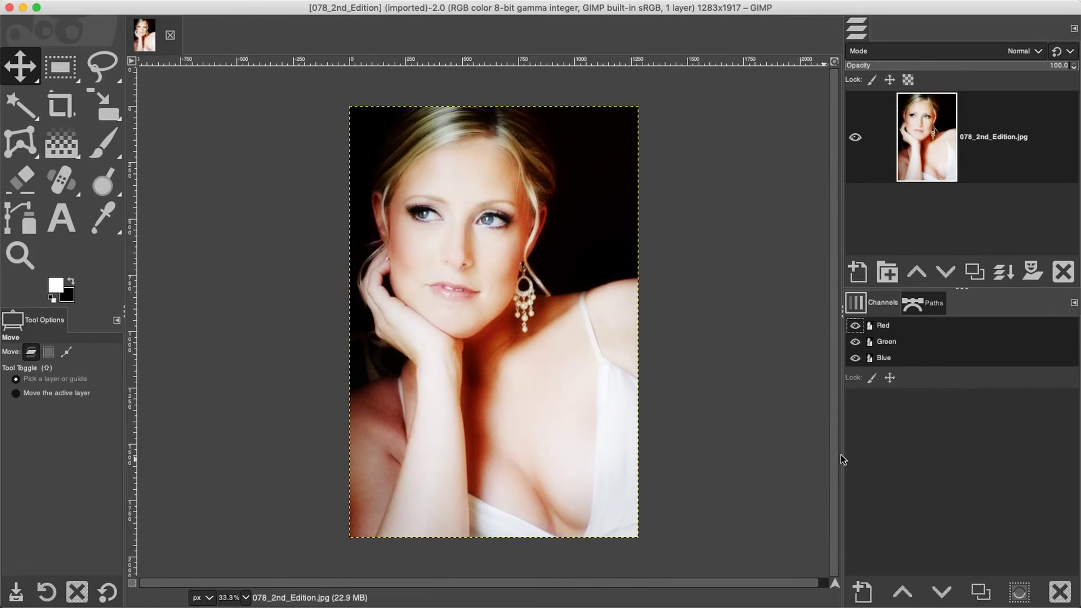
mouse_move(901, 593)
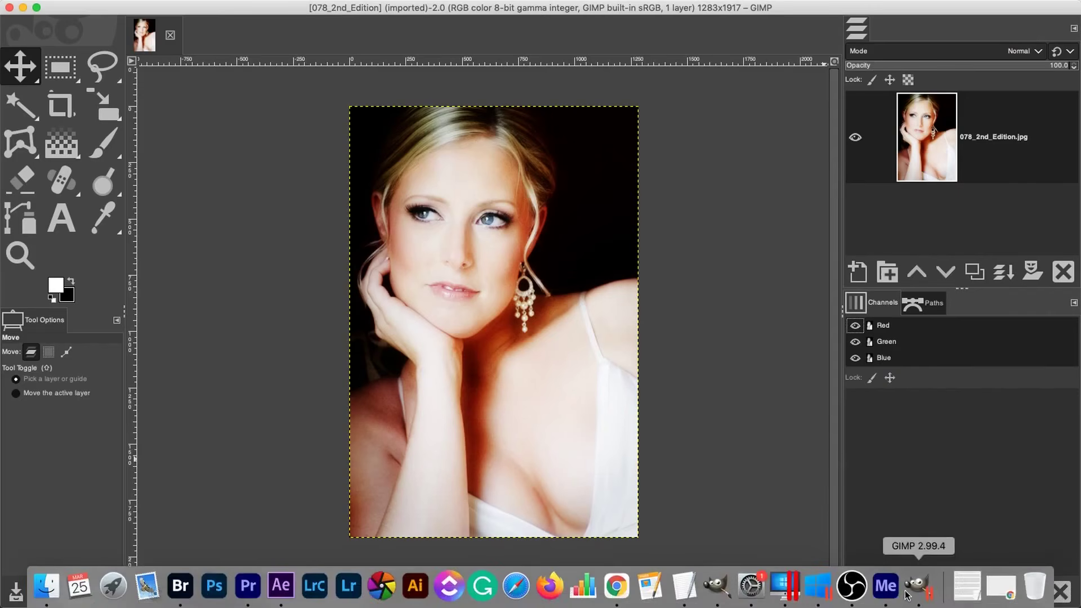
left_click(918, 588)
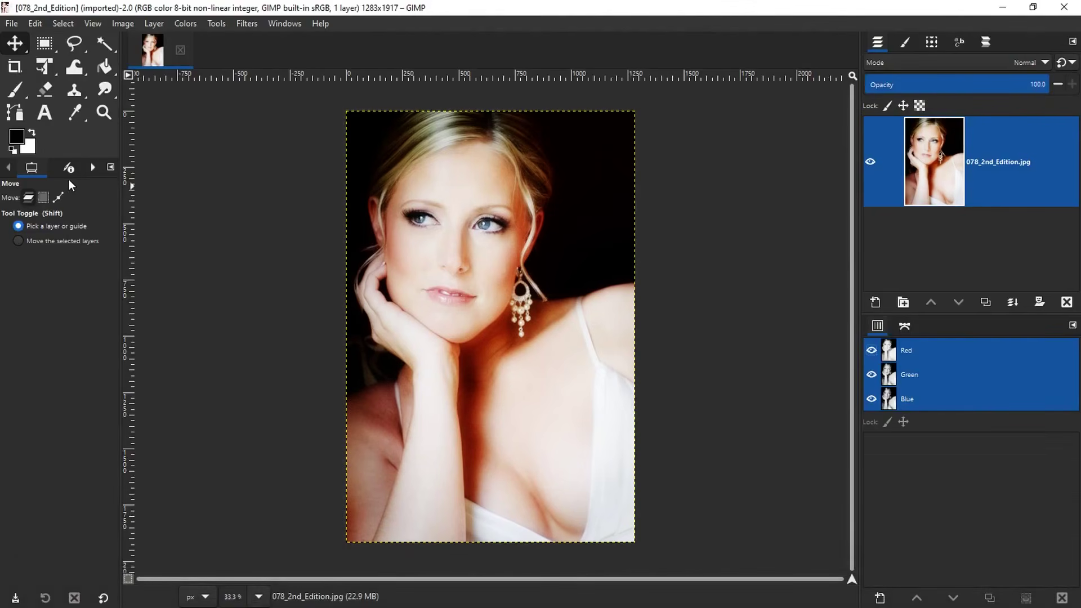
Look through the device status and undo history beside the tool options, and return to the Move tool's options
left_click(91, 167)
left_click(106, 167)
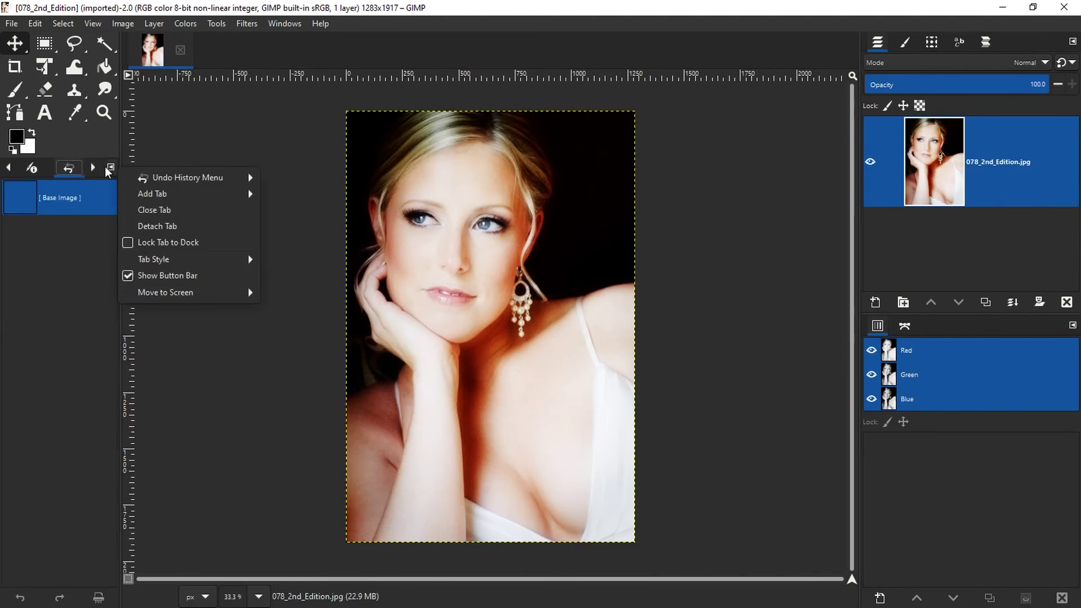
left_click(92, 167)
left_click(7, 168)
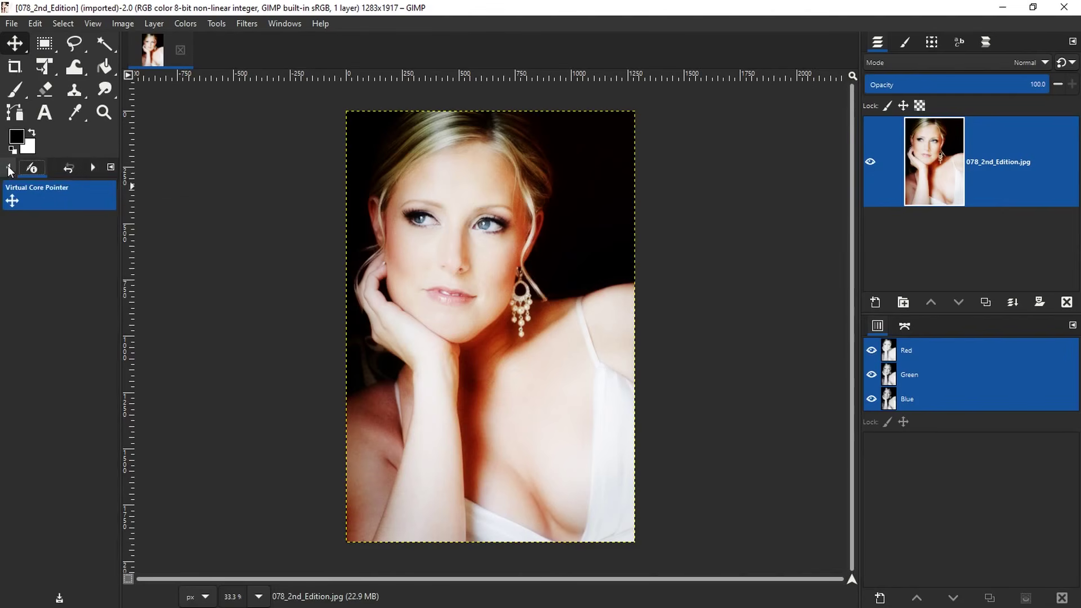
left_click(8, 167)
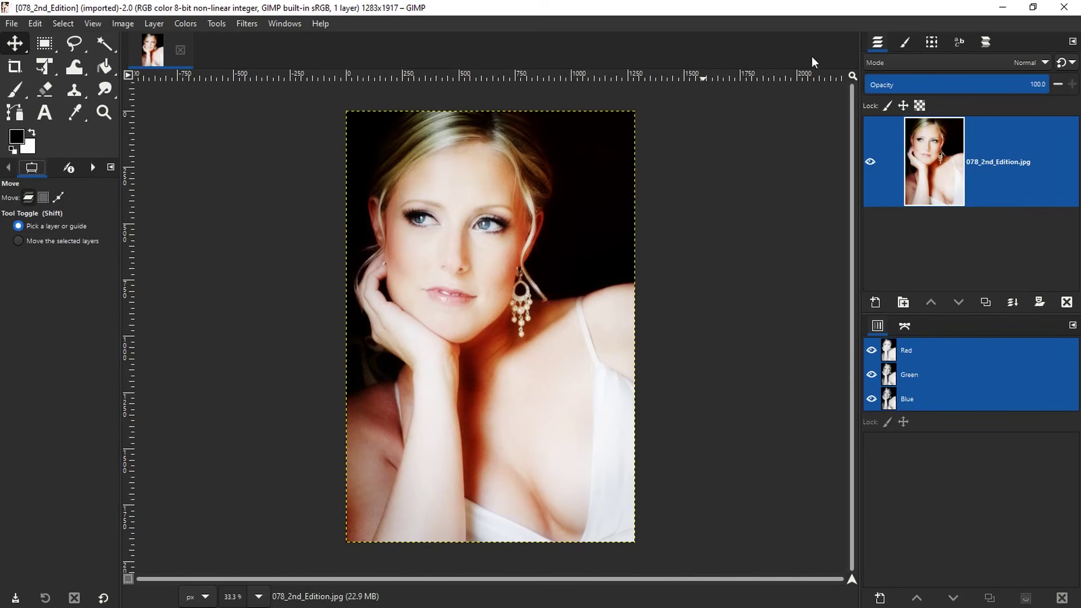
Look through the brushes, patterns, fonts and document history, and return to the layer list
left_click(905, 41)
left_click(931, 42)
left_click(960, 42)
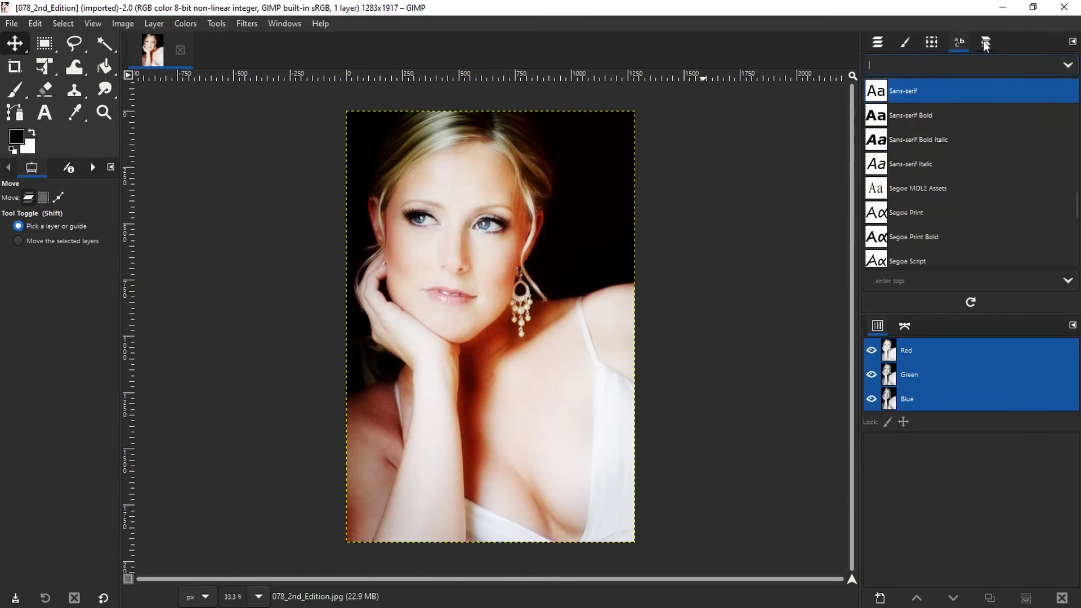
left_click(985, 42)
left_click(884, 43)
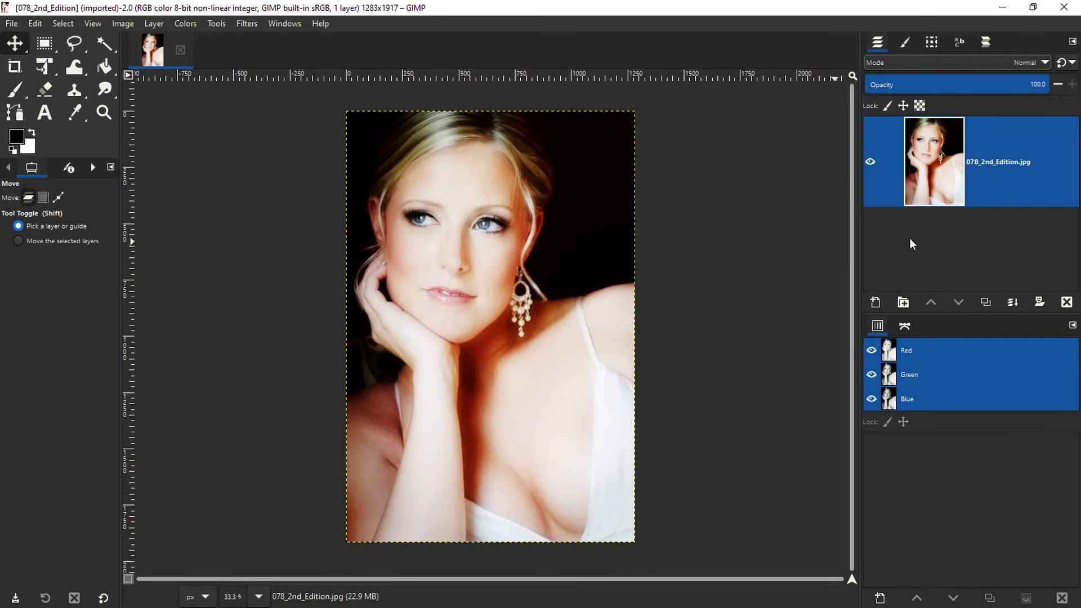
Open the Preferences and examine the available interface themes, including the System theme
right_click(218, 270)
mouse_move(262, 293)
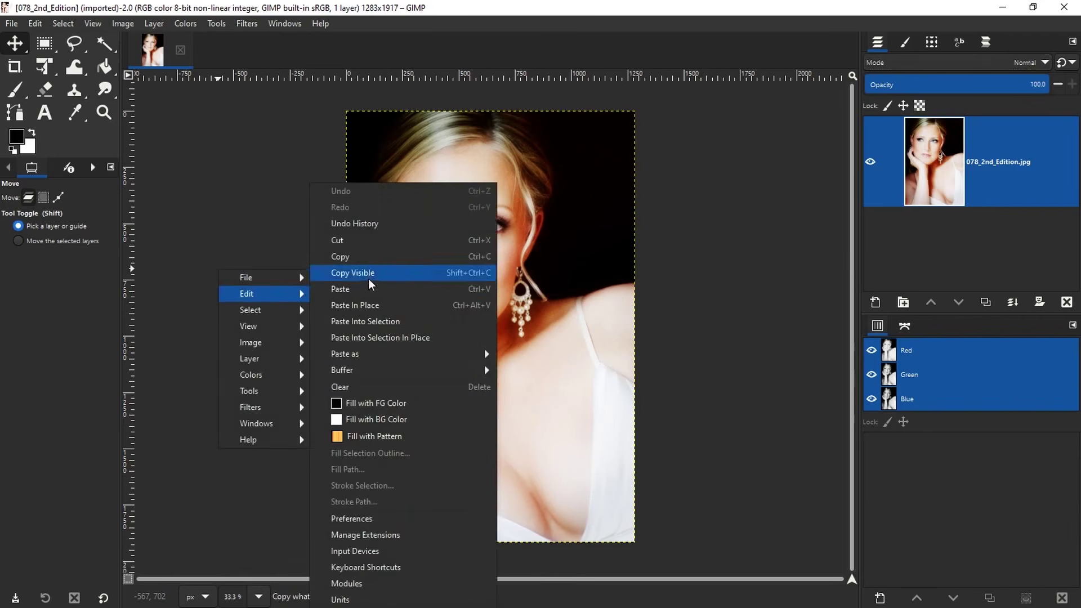
left_click(383, 520)
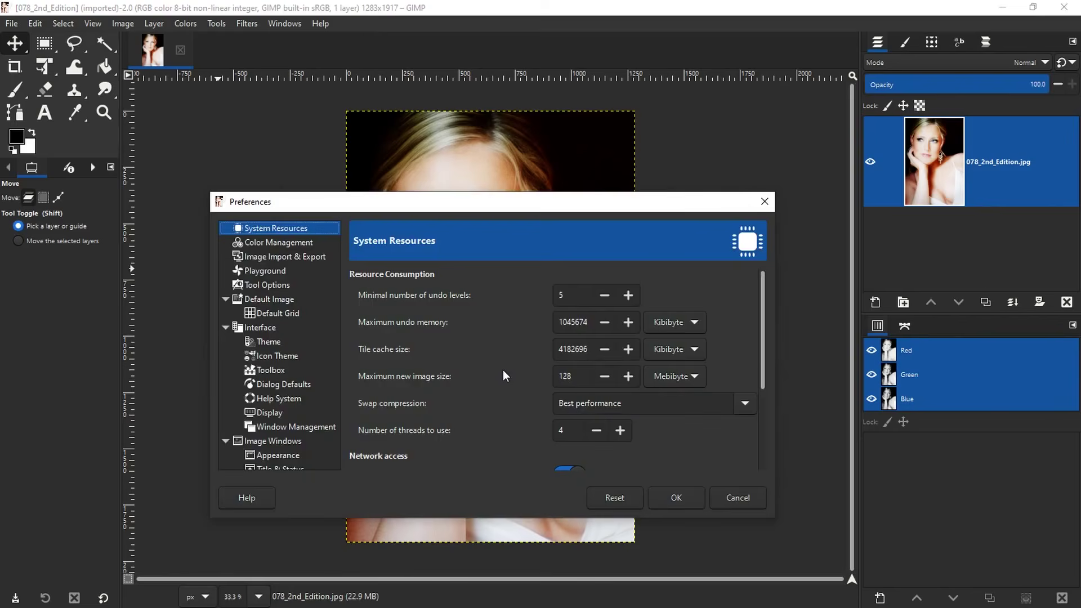
left_click(293, 340)
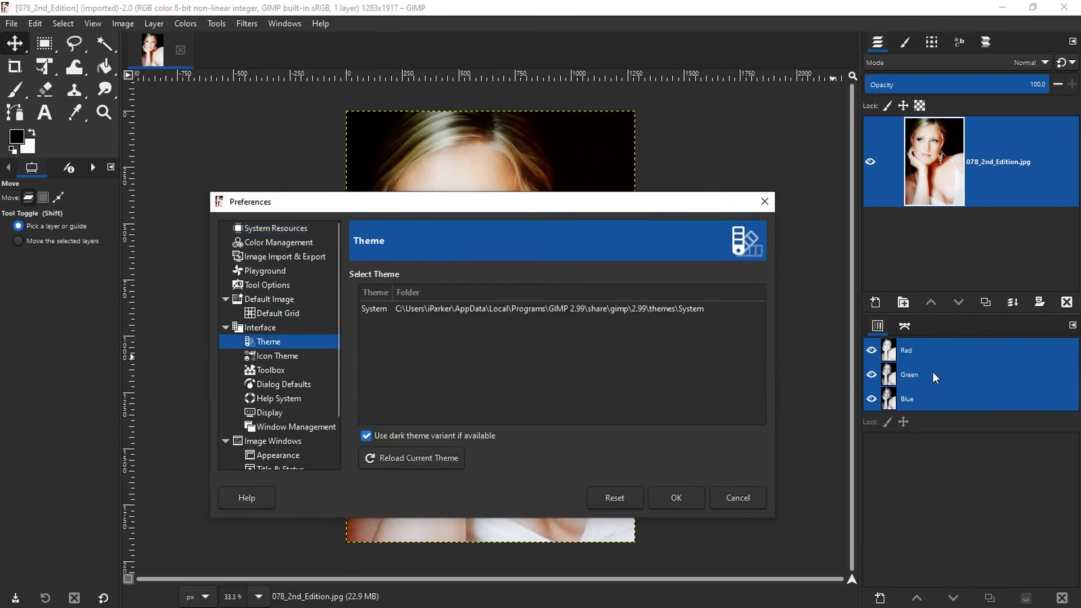
left_click(671, 312)
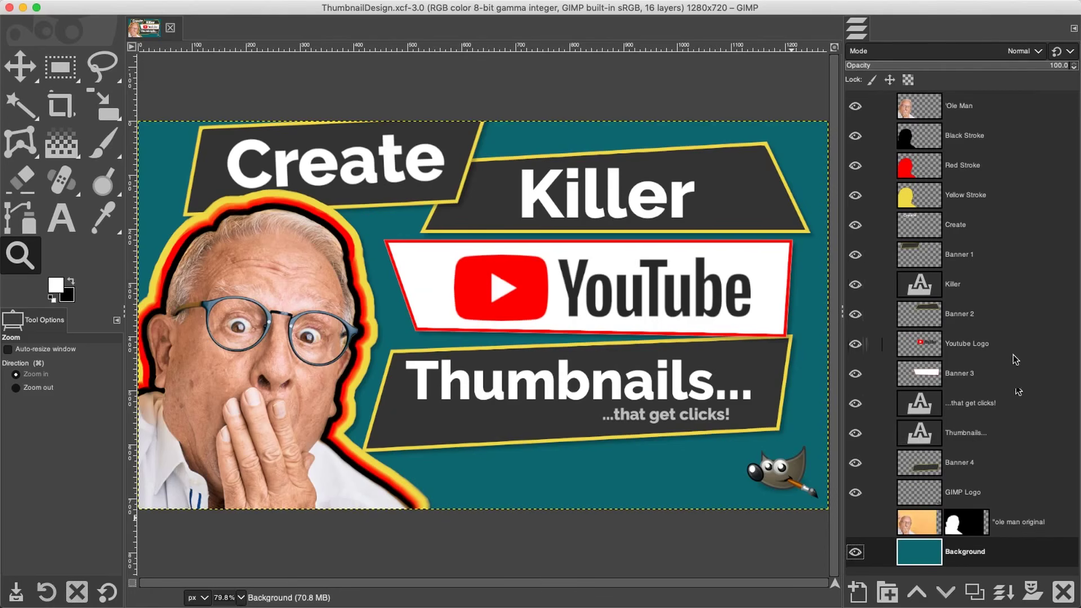
Select several layers of the thumbnail design one at a time, including Youtube Logo, to examine single-layer selection
left_click(1010, 291)
left_click(1011, 363)
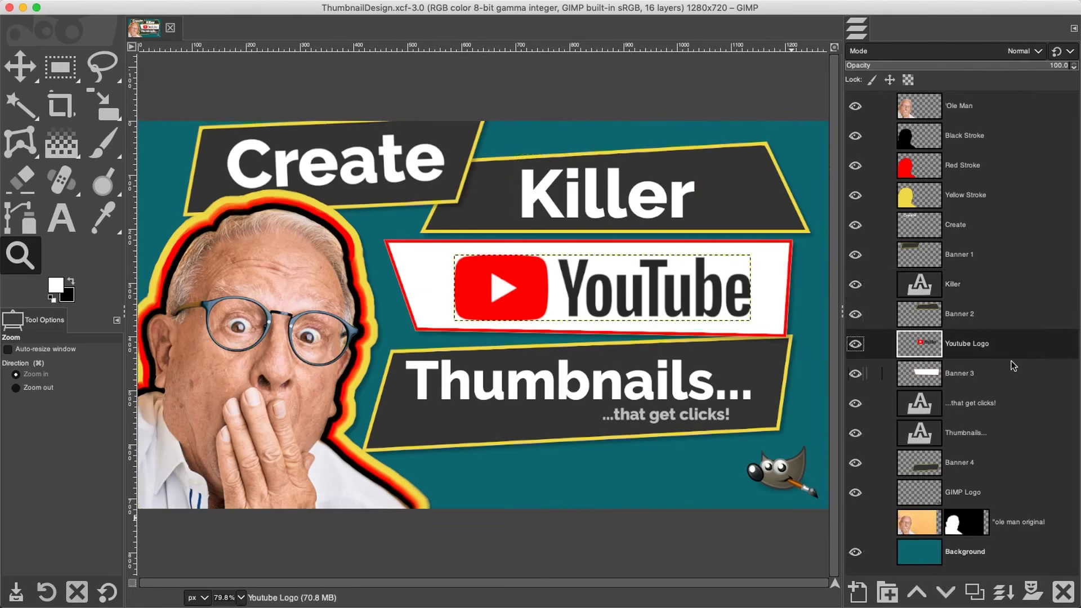
left_click(1013, 430)
left_click(1012, 225)
Switch to GIMP 2.99.4 and add the Banner 3, Killer, Red Stroke, Create, Thumbnails... and GIMP Logo layers to the Background selection
mouse_move(901, 589)
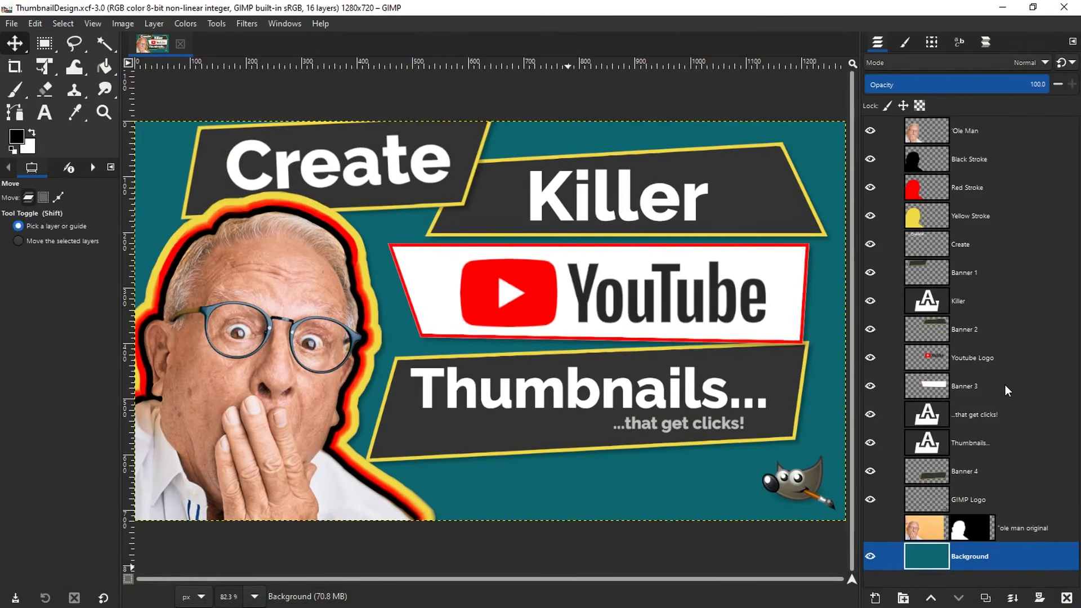
left_click(1004, 385, "ctrl")
left_click(1001, 298, "ctrl")
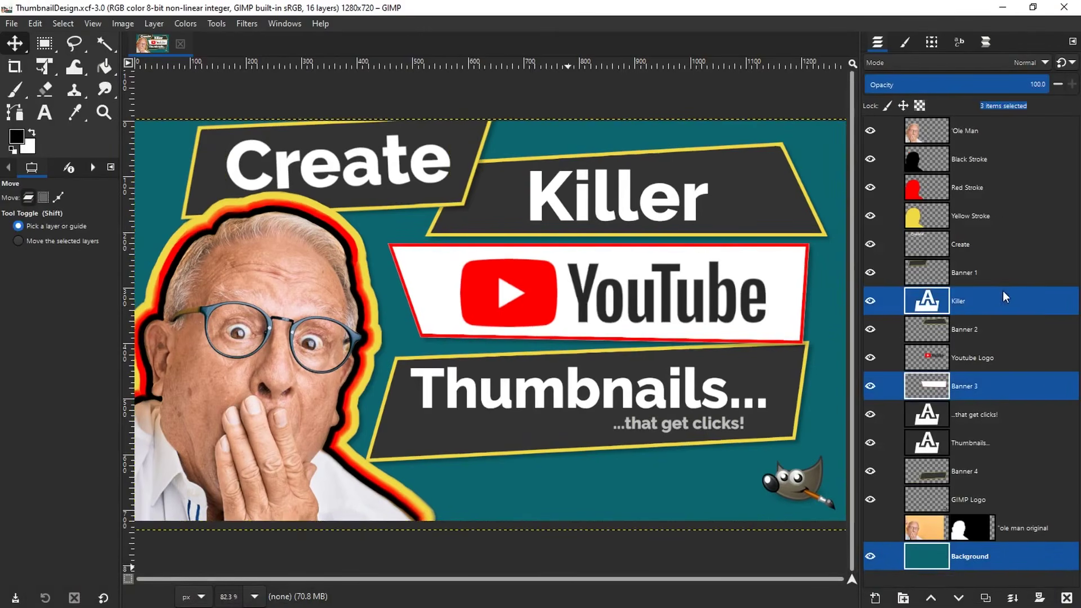
left_click(999, 190, "ctrl")
left_click(1002, 243, "ctrl")
left_click(1008, 445, "ctrl")
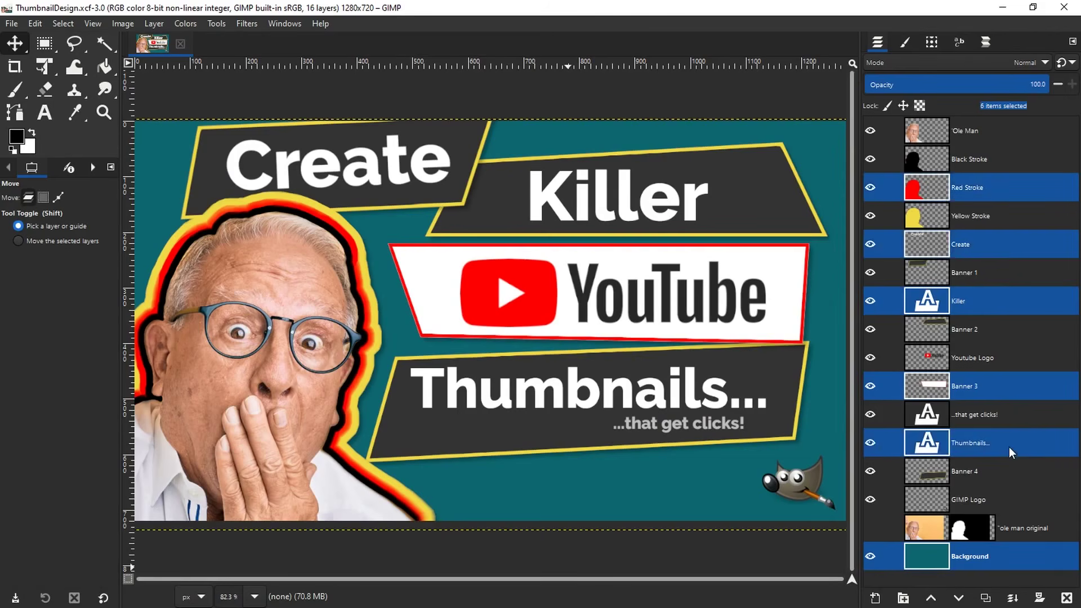
left_click(1023, 496, "ctrl")
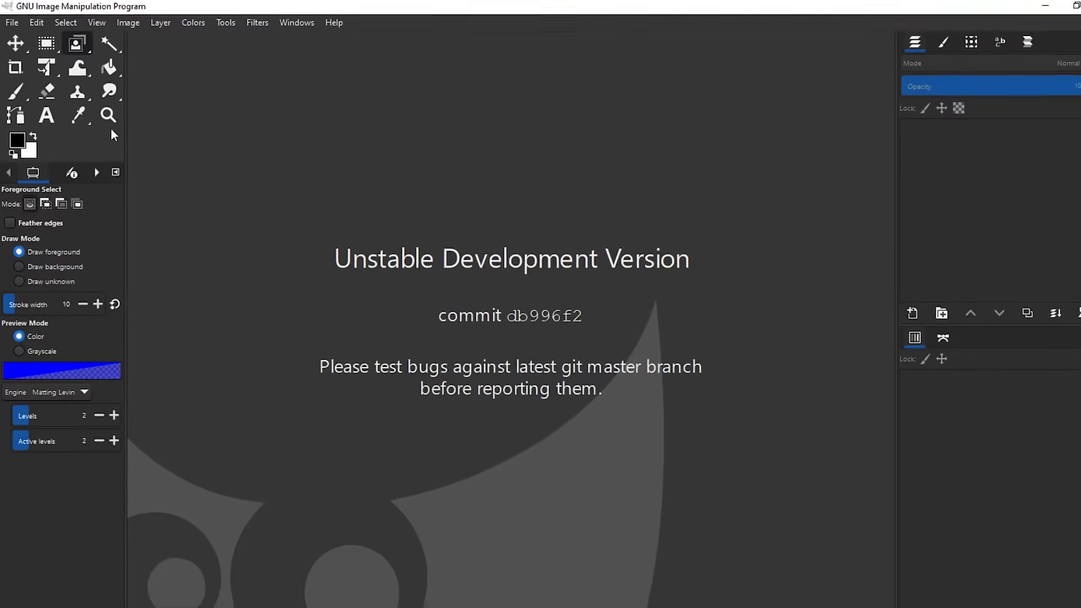
Open the extension manager and view the system extensions
left_click(36, 21)
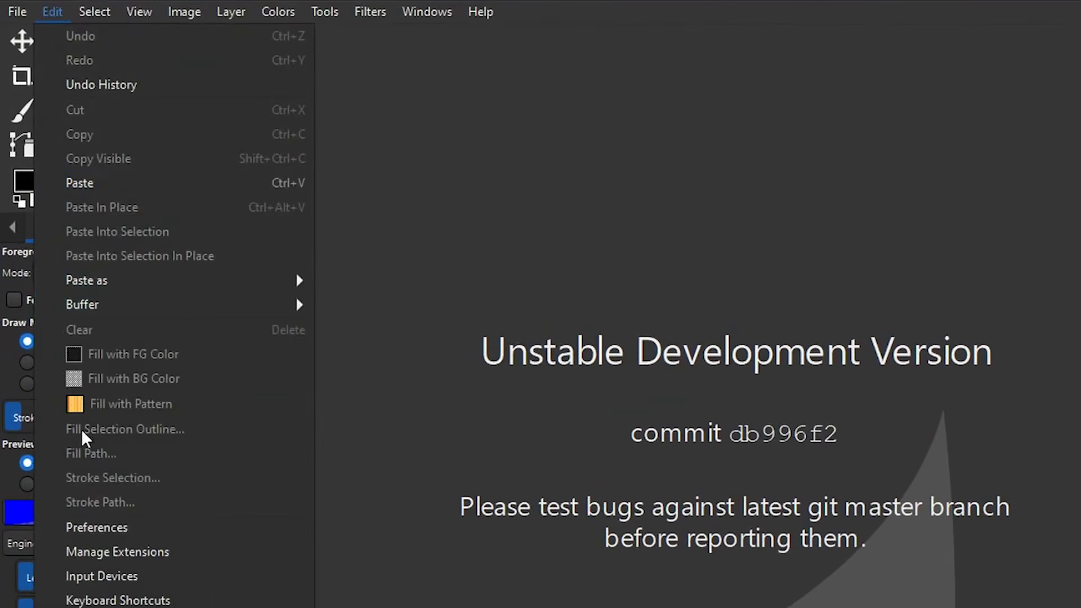
left_click(134, 554)
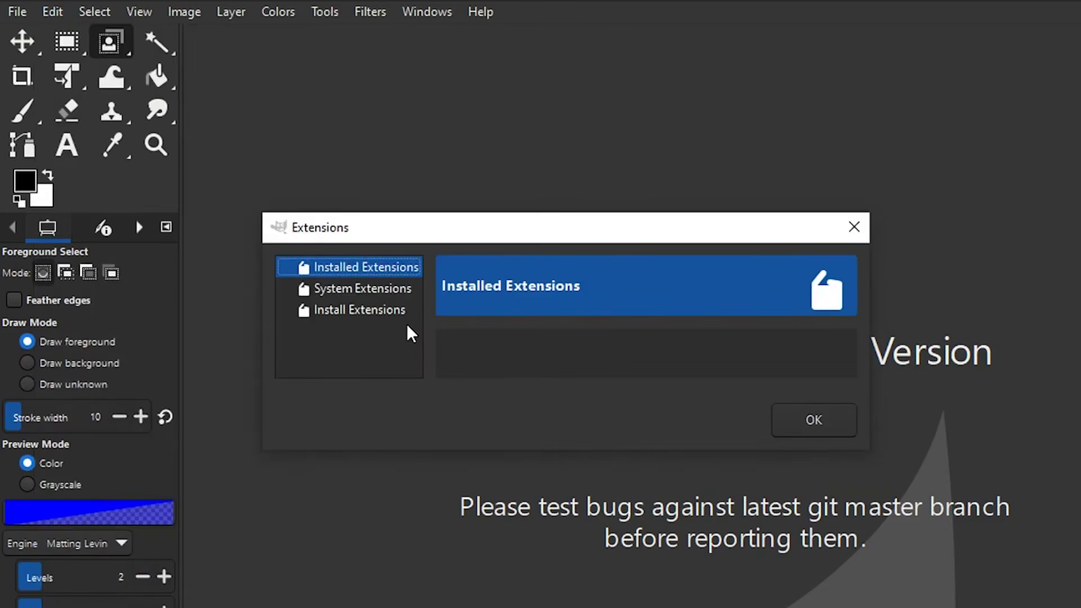
left_click(406, 292)
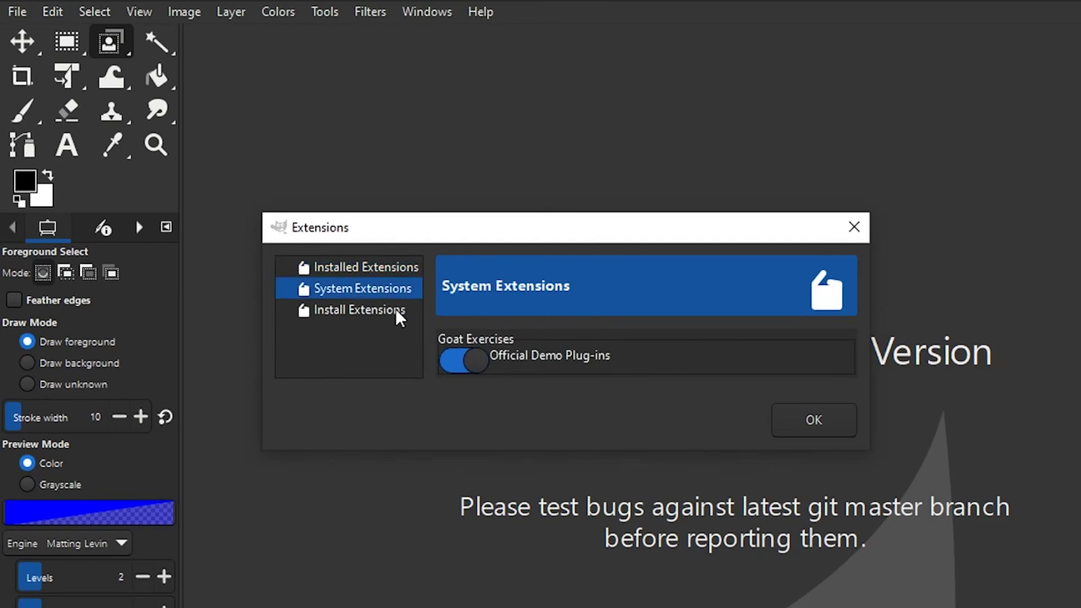
Enter "new tool" as the search for installable extensions, and replace it with "layer adjustments"
left_click(395, 311)
left_click(557, 346)
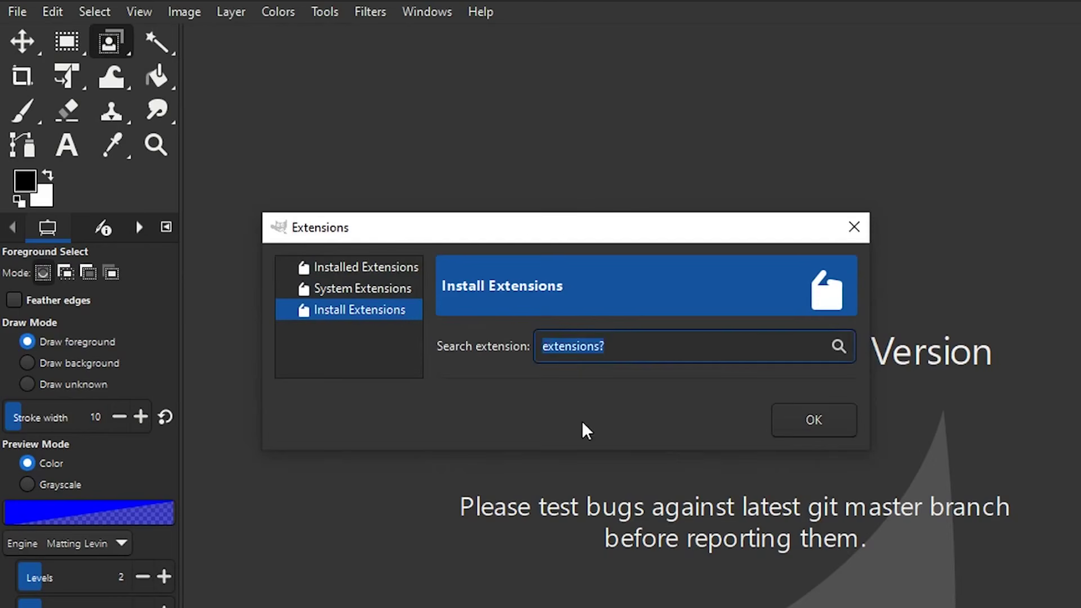
type("new tool")
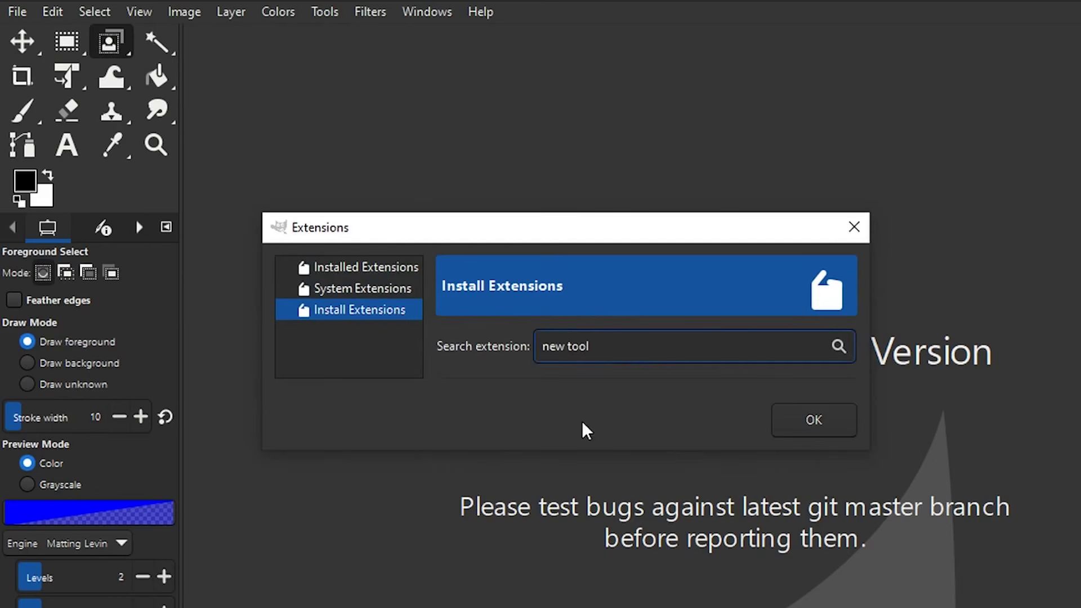
key("ctrl+a")
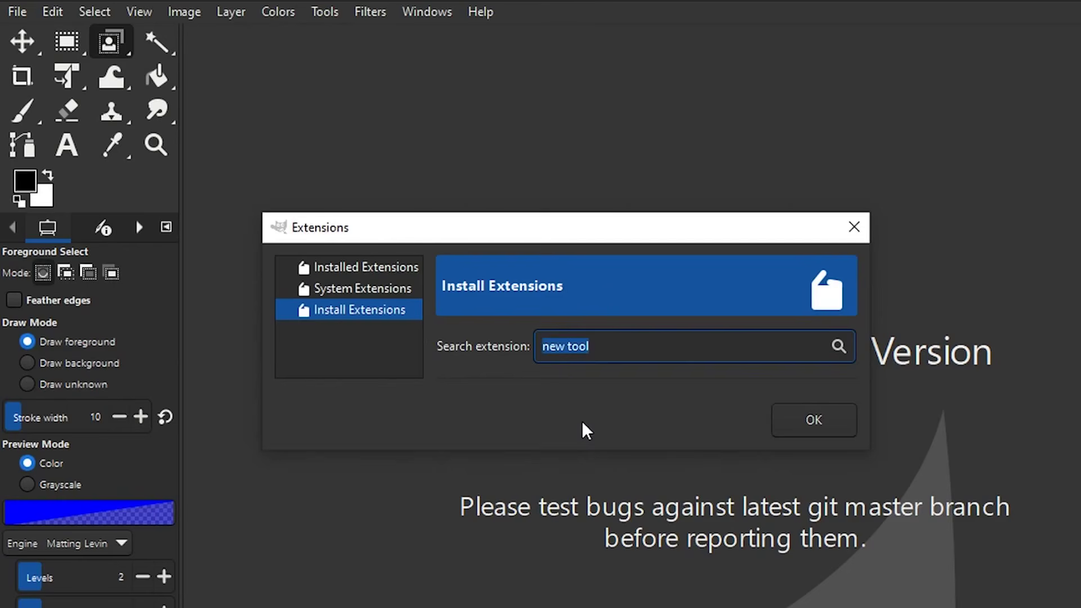
type("layer adjus")
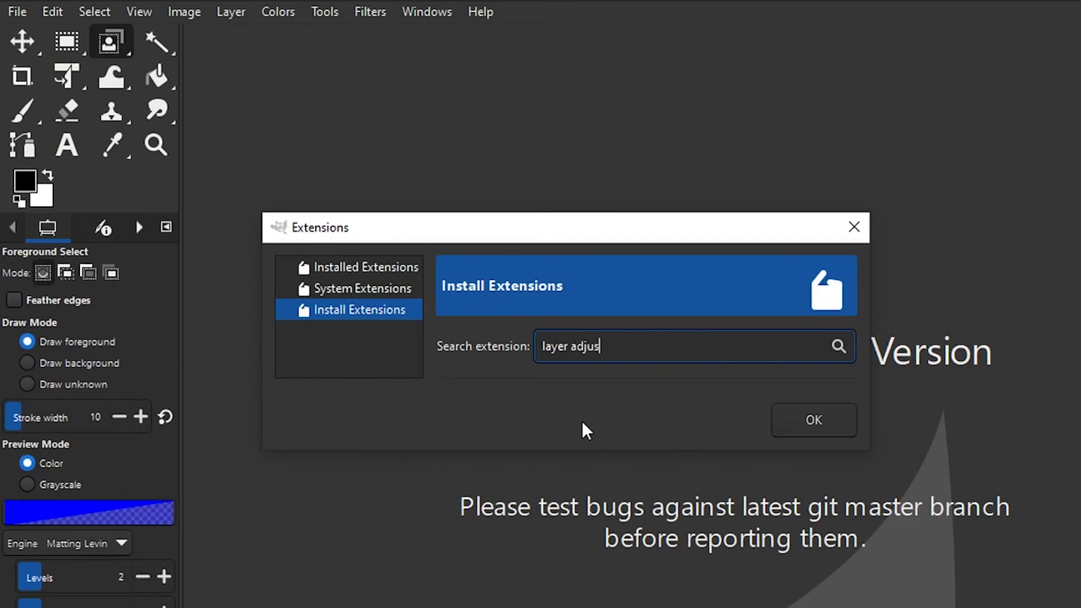
type("tments")
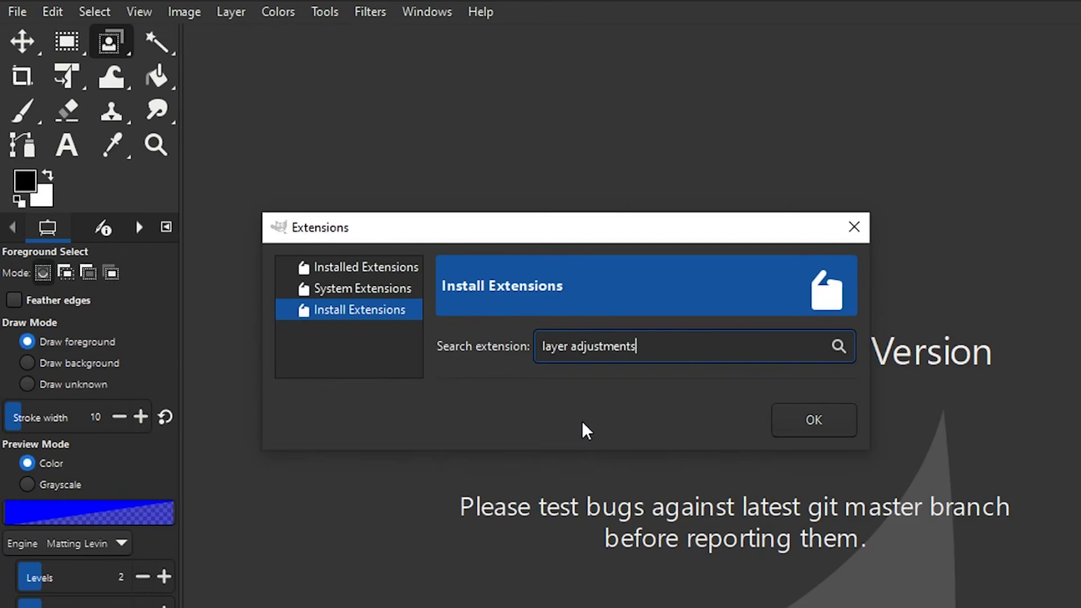
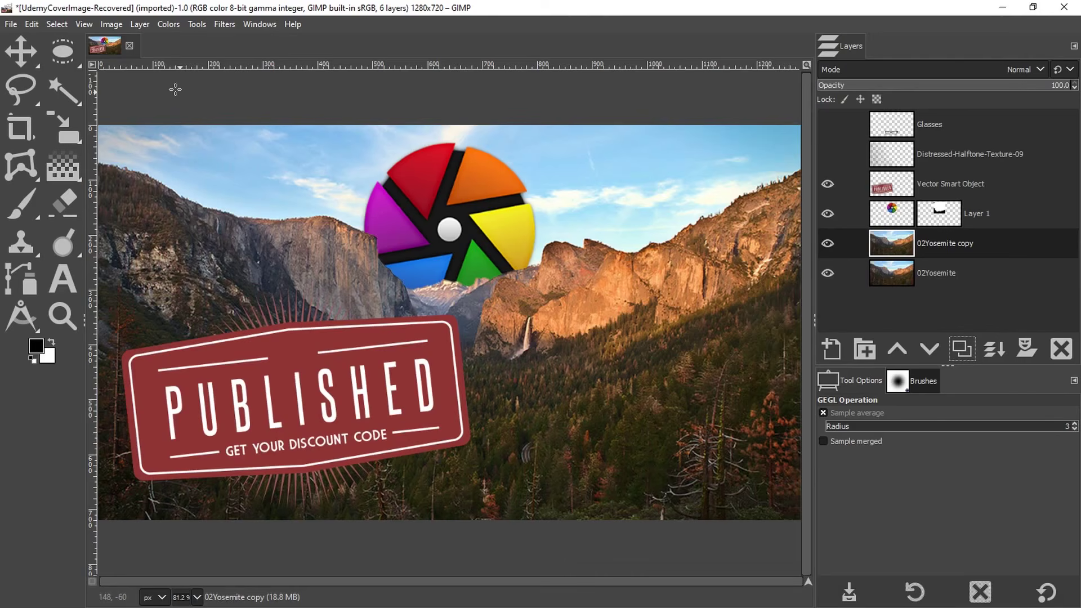
Apply a Hue-Saturation adjustment with Saturation 100 to the 02Yosemite copy layer
left_click(166, 24)
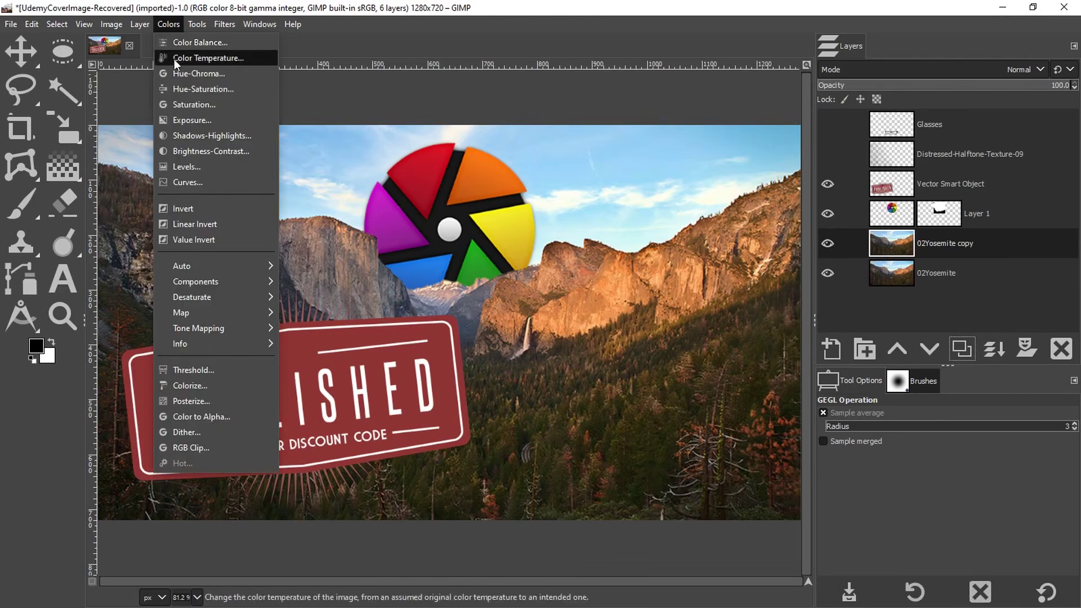
left_click(186, 89)
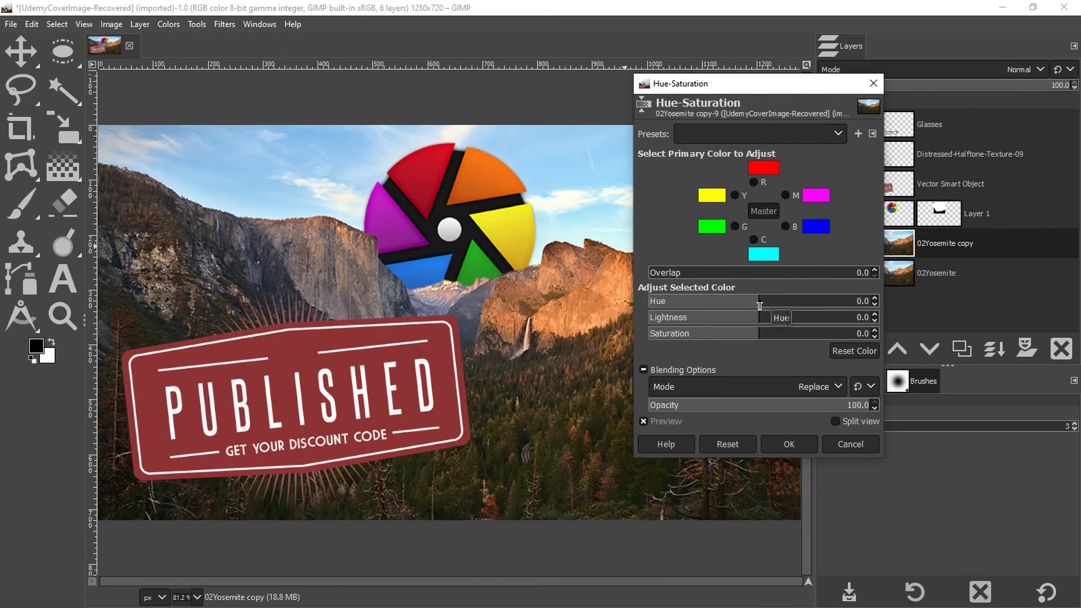
mouse_move(759, 306)
left_mouse_down()
mouse_move(785, 305)
mouse_move(758, 307)
mouse_move(788, 322)
mouse_move(759, 324)
left_mouse_up()
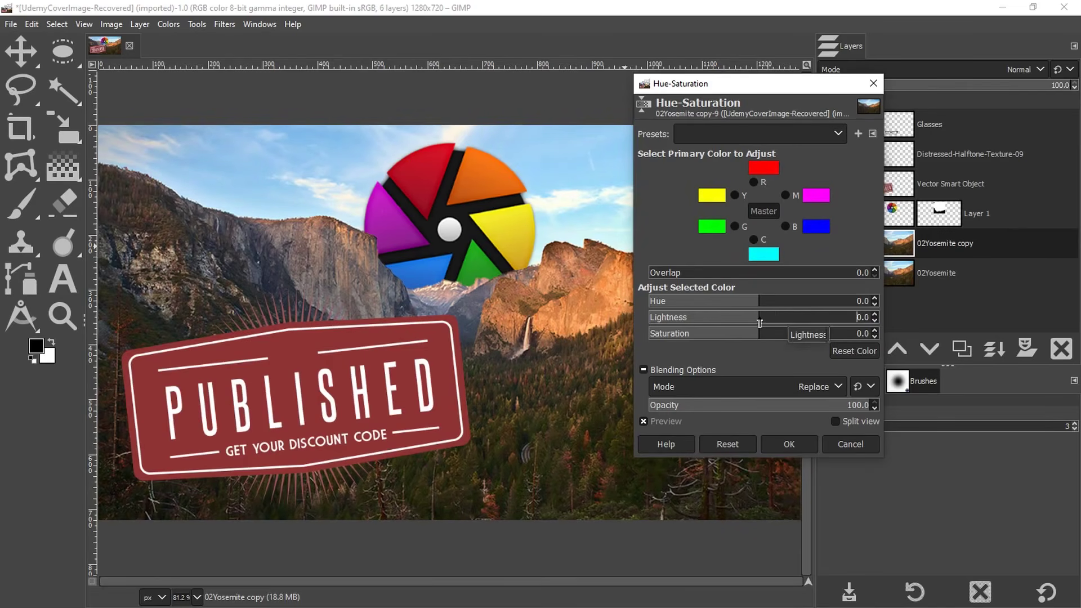
left_click_drag(759, 335, 895, 341)
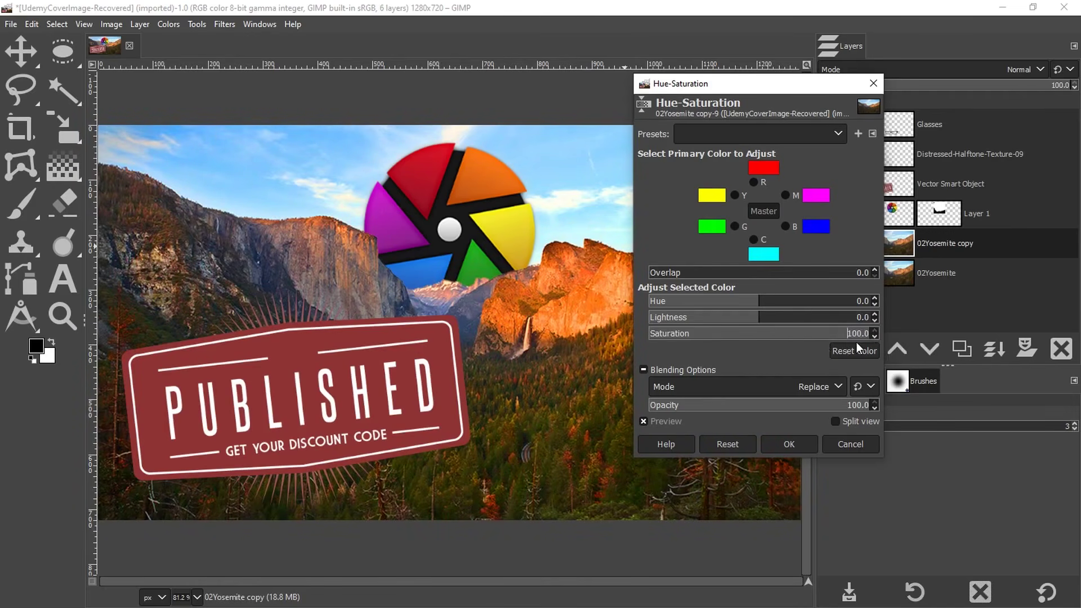
left_click(788, 443)
Duplicate the 02Yosemite copy layer and apply a Value curve to the duplicate, with a point at about input 52, output 57
left_click(965, 351)
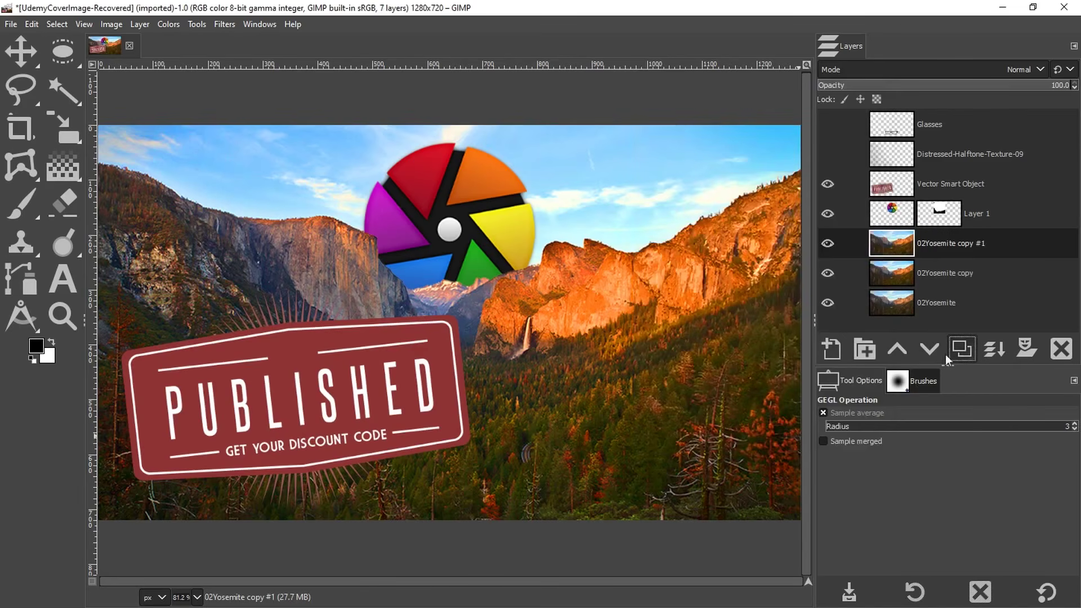
left_click(167, 24)
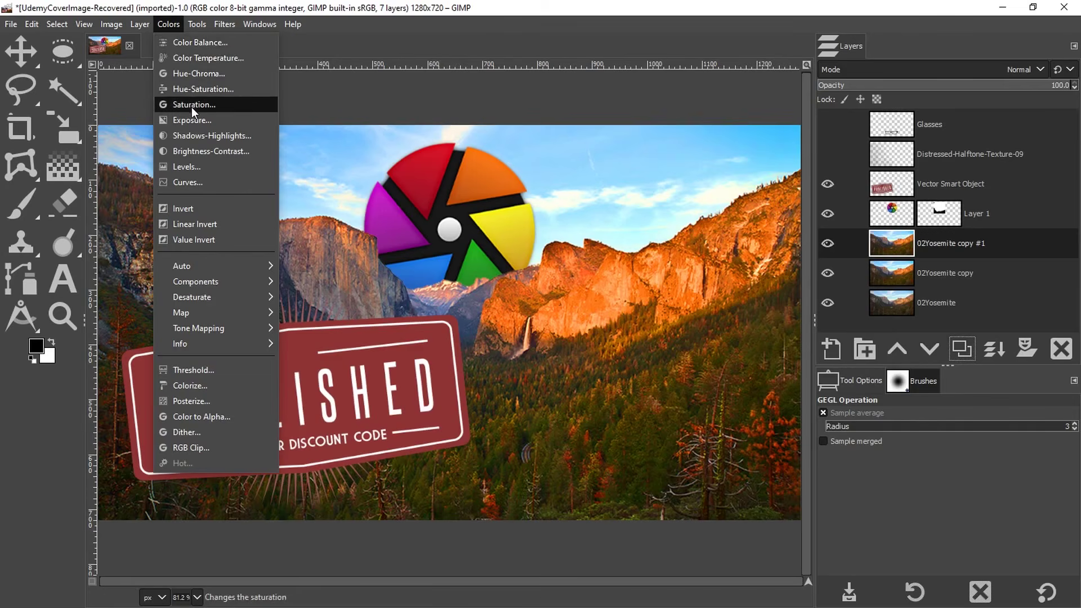
left_click(190, 181)
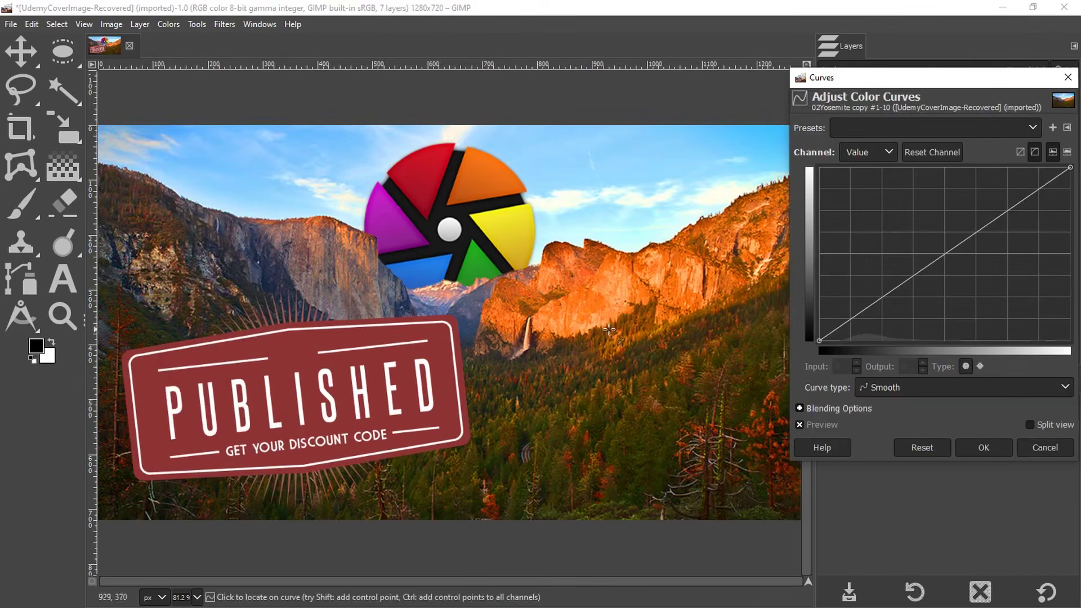
left_click_drag(862, 307, 871, 302)
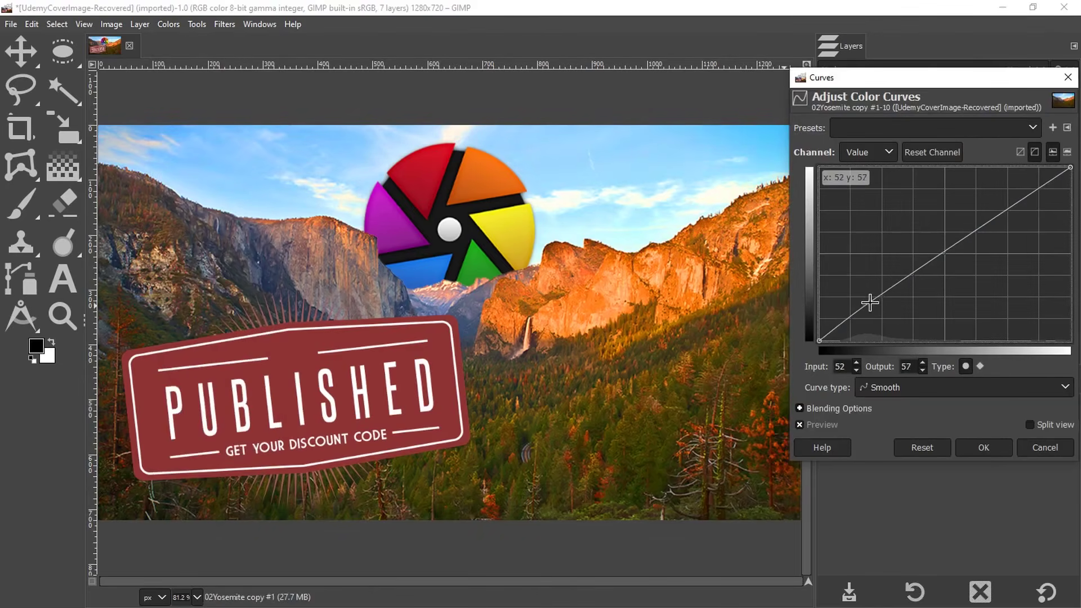
left_click(992, 444)
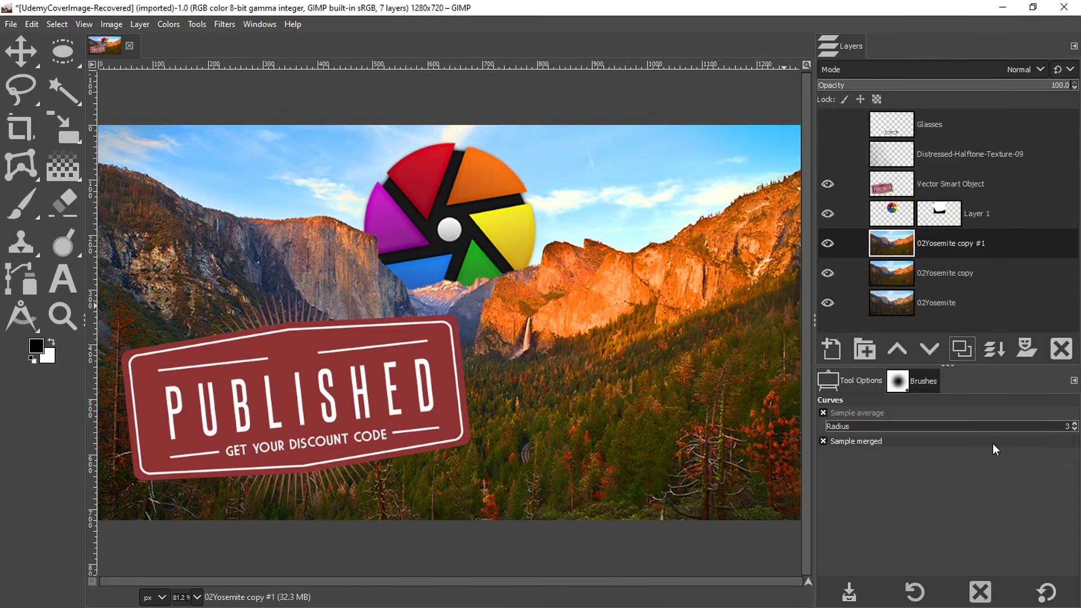
Duplicate the 02Yosemite copy #1 layer, and view the Hue-Saturation settings on 02Yosemite copy without applying any change
left_click(963, 351)
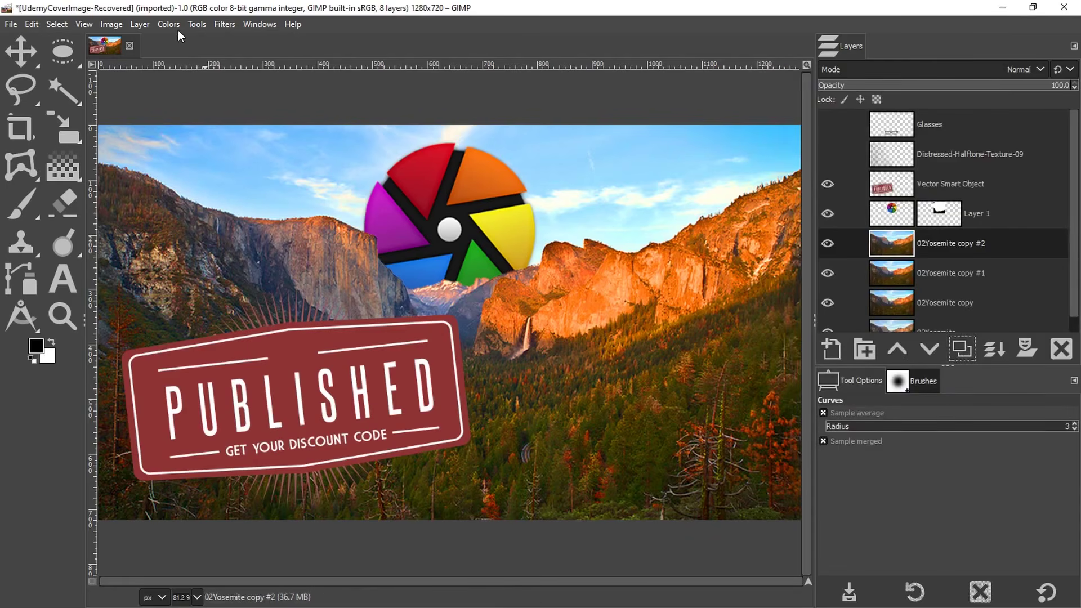
left_click(976, 308)
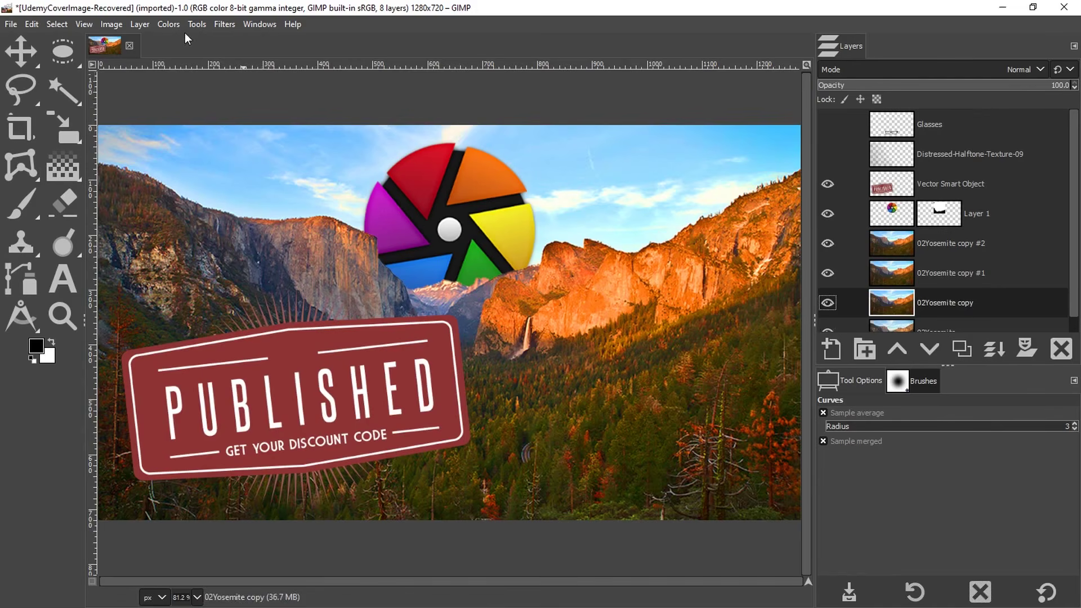
left_click(172, 25)
left_click(188, 86)
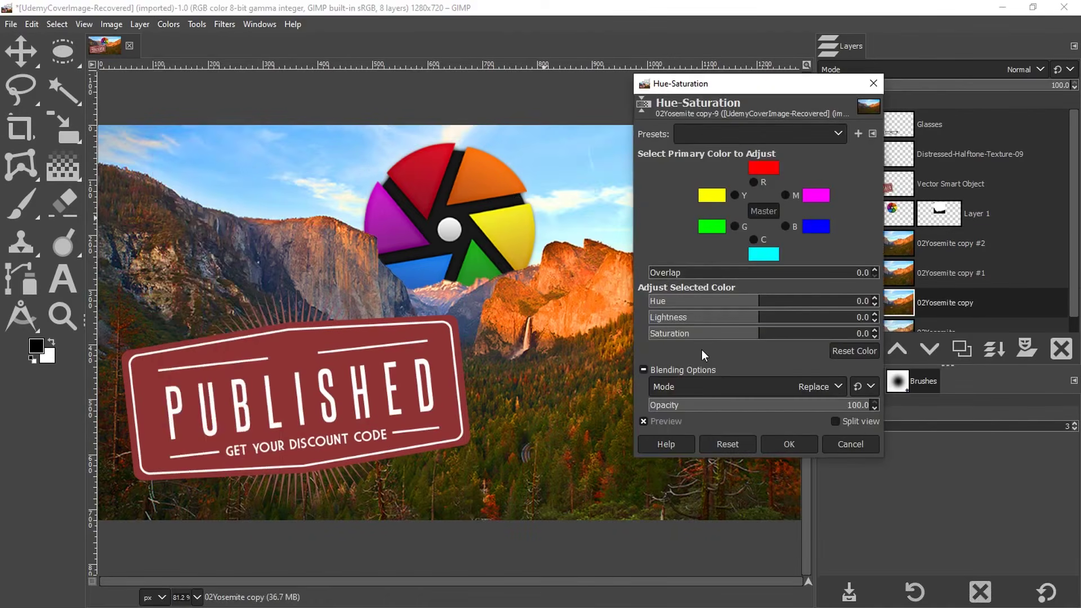
left_click(833, 443)
left_click(997, 246)
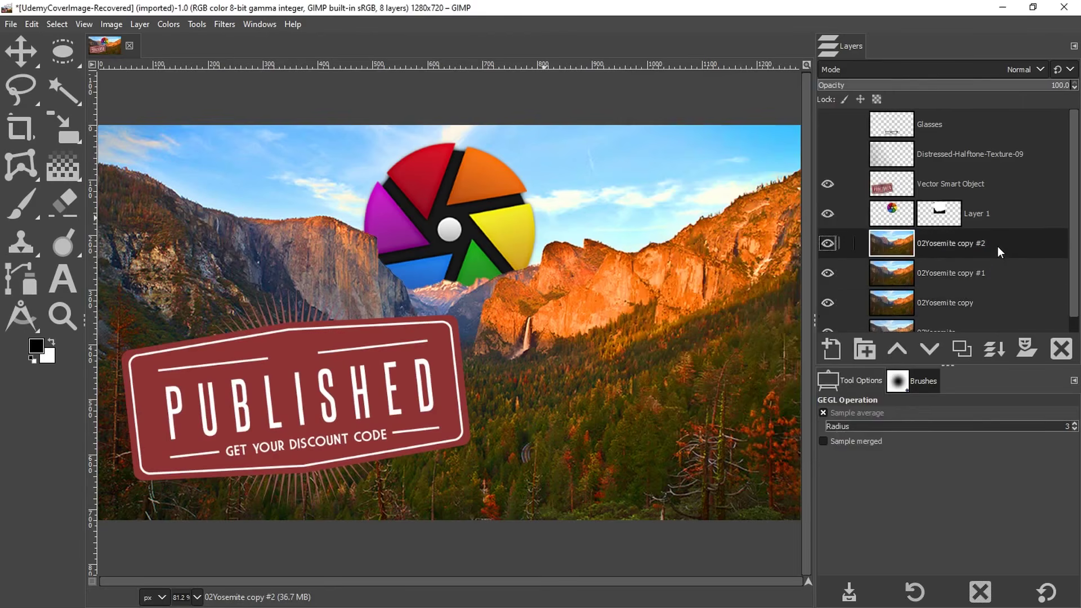
Undo the layer duplications and the saturation adjustment on the 02Yosemite copy layer
key("ctrl+z")
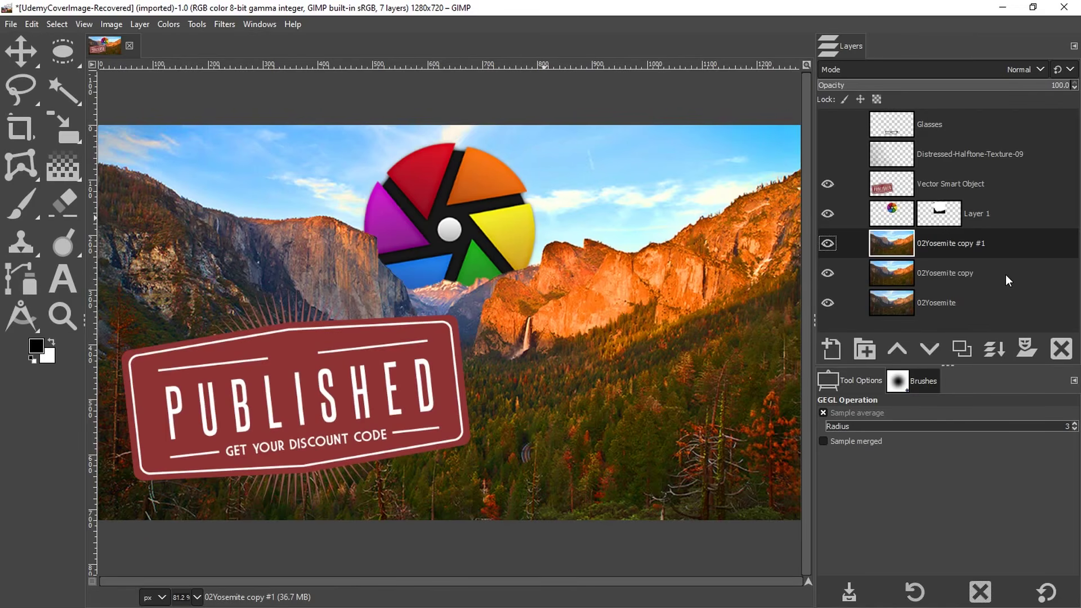
key("ctrl+z")
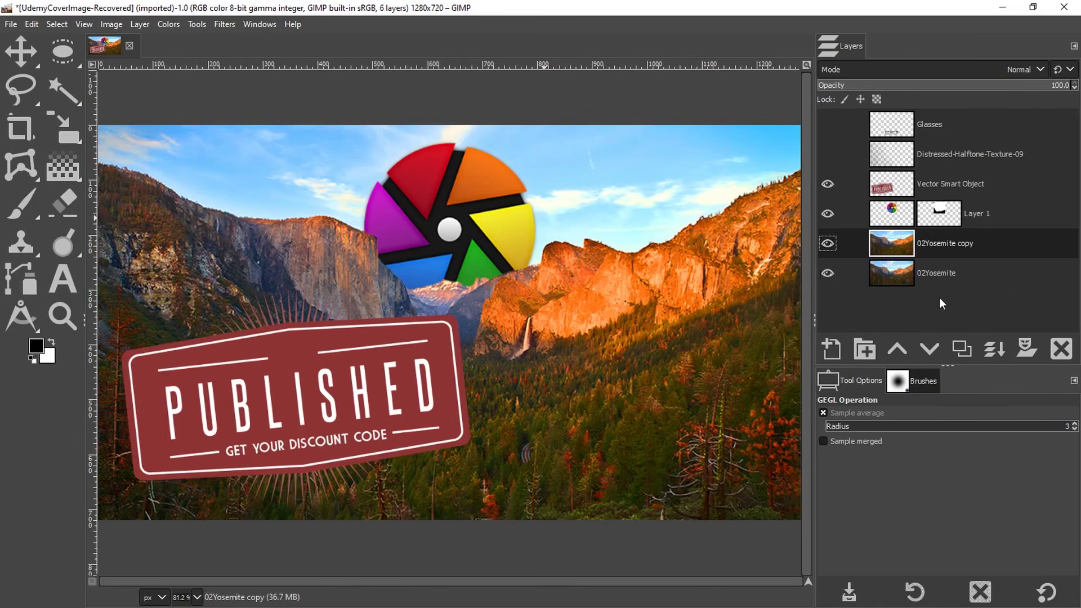
key("ctrl+z")
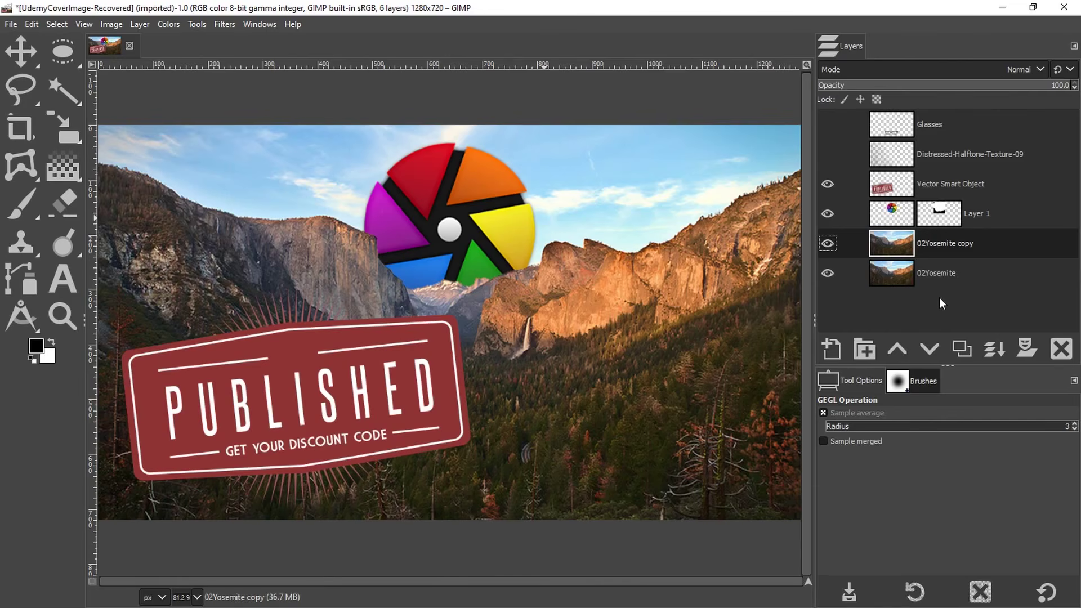
Restore the undone saturation and duplicate layers, duplicate 02Yosemite copy #2 once more, and select the 02Yosemite copy layer
key("shift+ctrl+d")
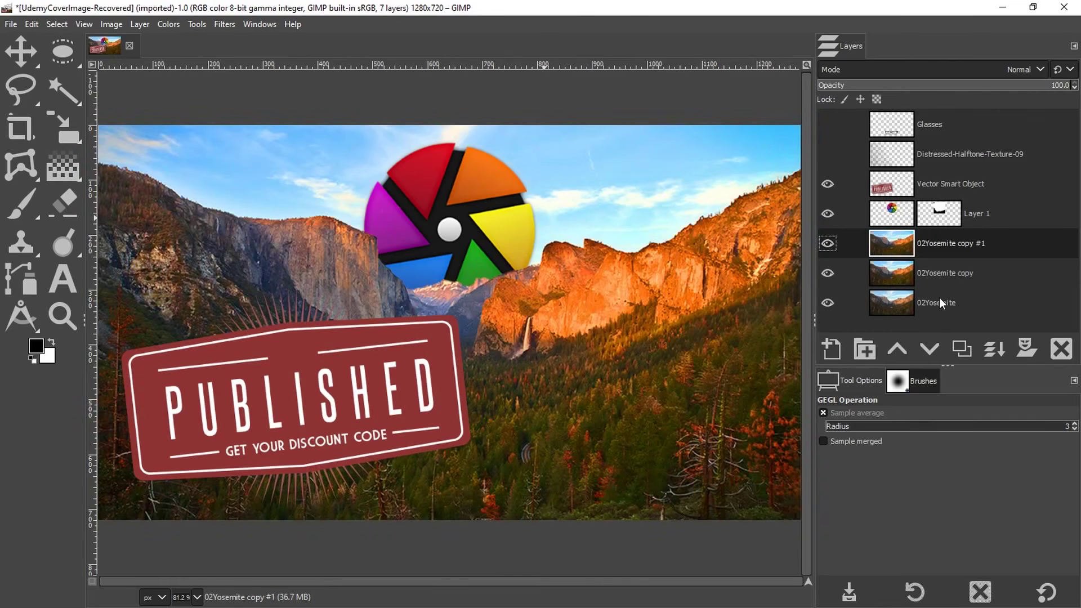
key("shift+ctrl+d")
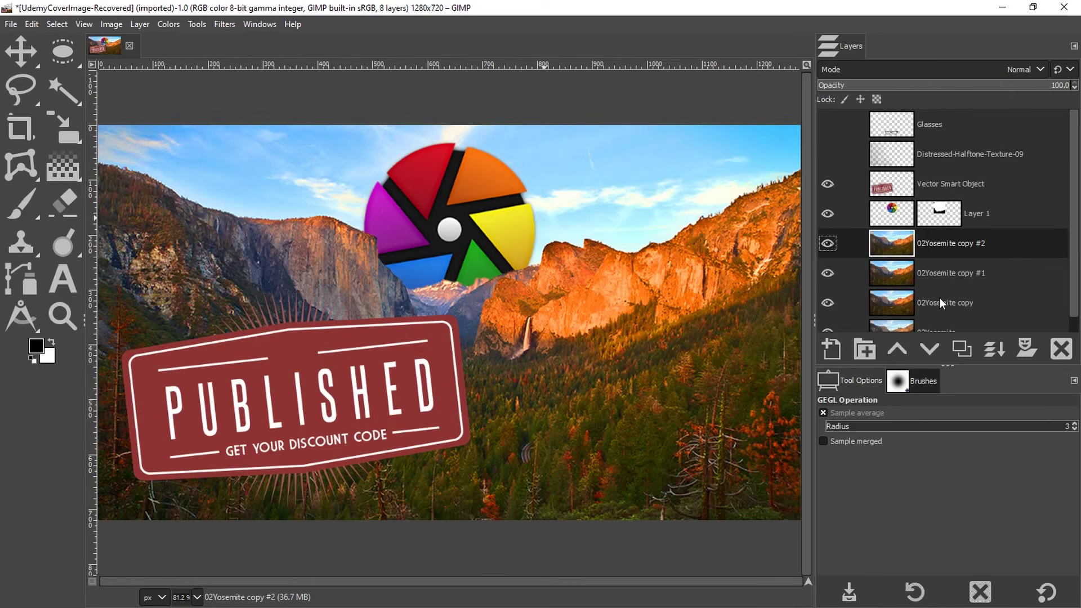
left_click(955, 346)
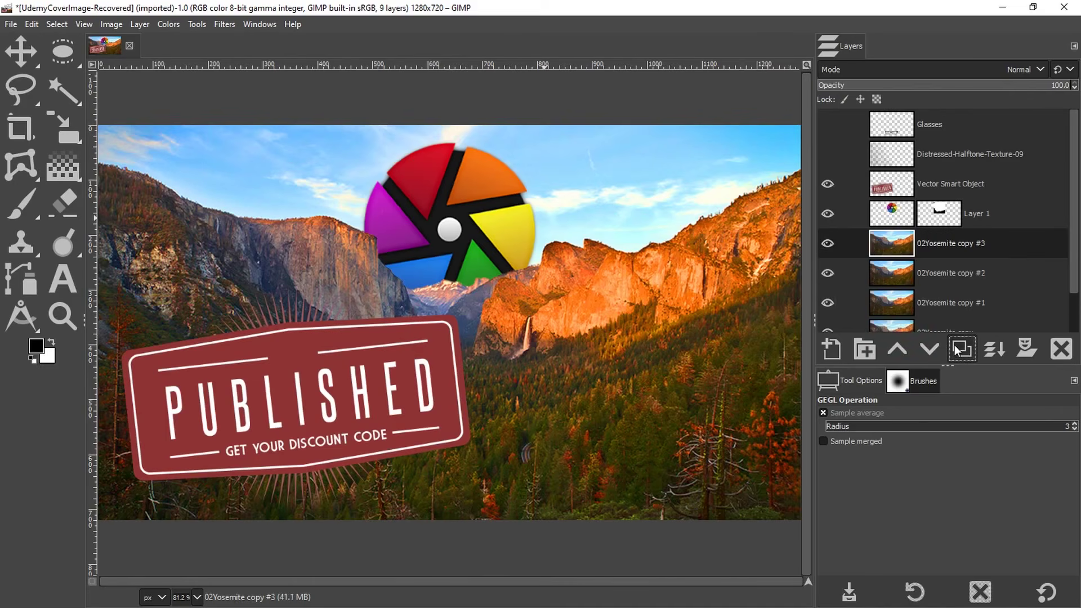
scroll(997, 302, "down", 2)
left_click(996, 297)
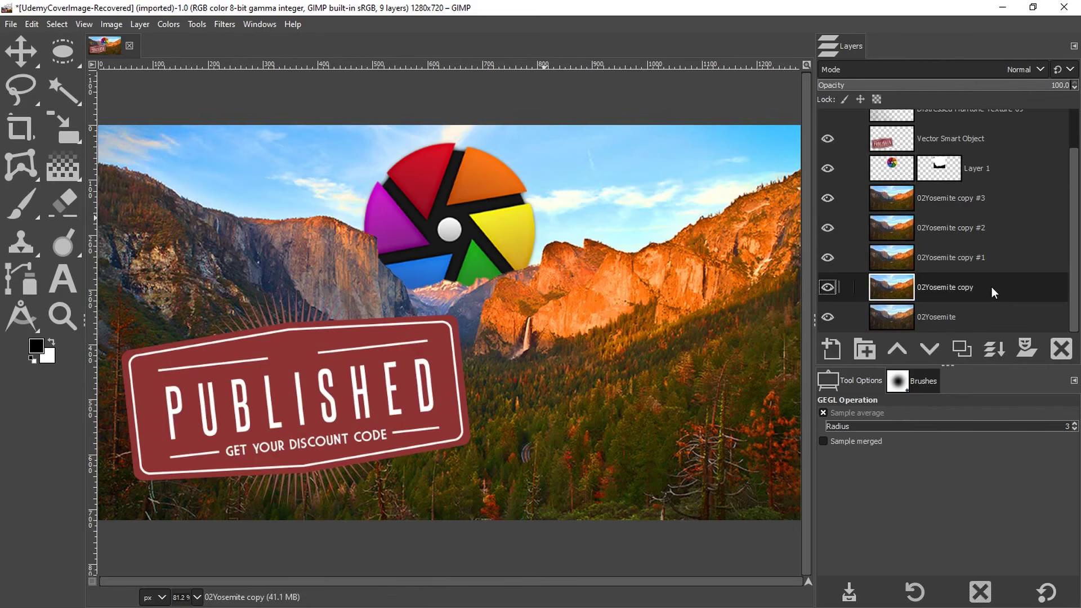
Switch to Photoshop and add a Hue/Saturation adjustment layer named Hue/Saturation 1 directly above the 02Yosemite layer
mouse_move(284, 606)
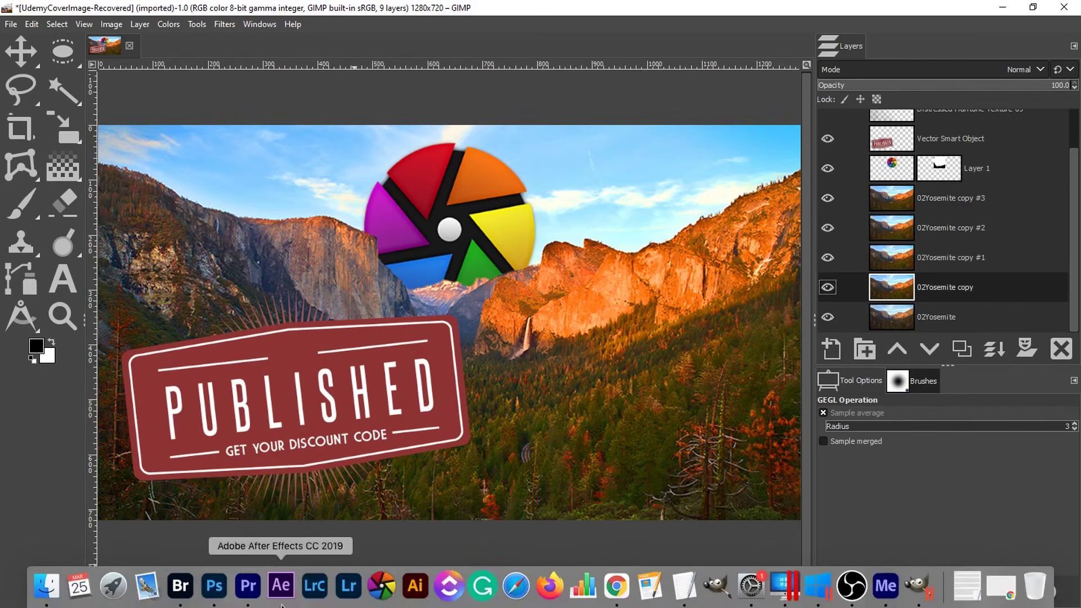
left_click(211, 587)
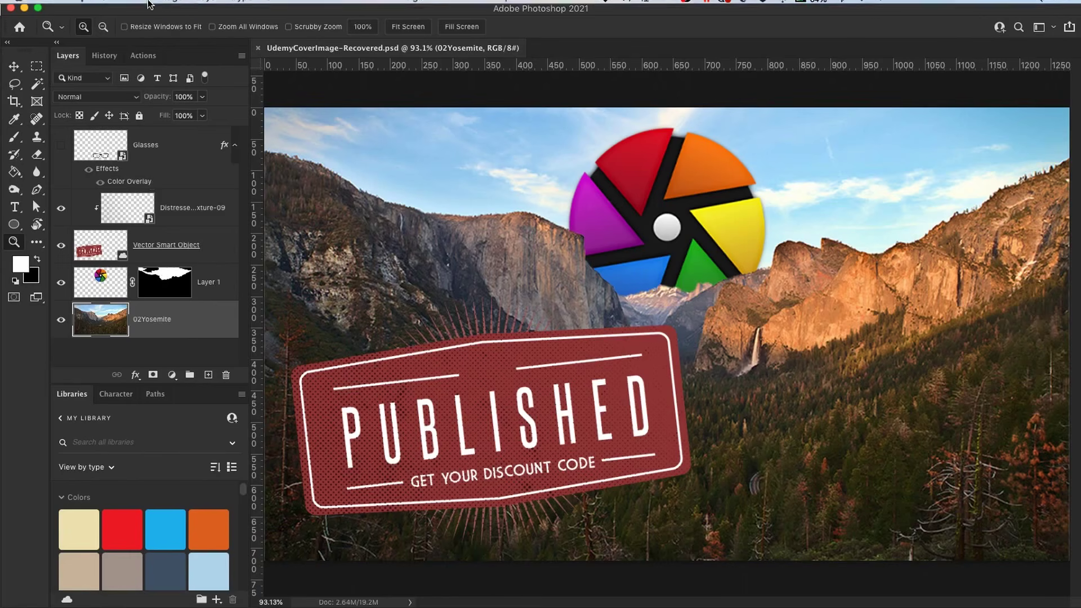
left_click(207, 7)
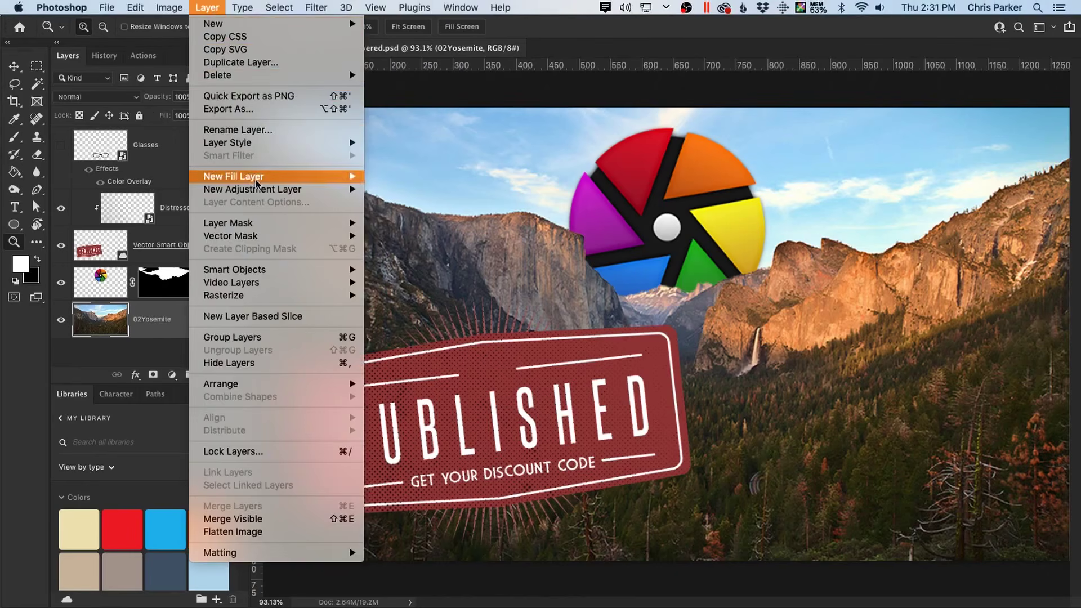
mouse_move(269, 194)
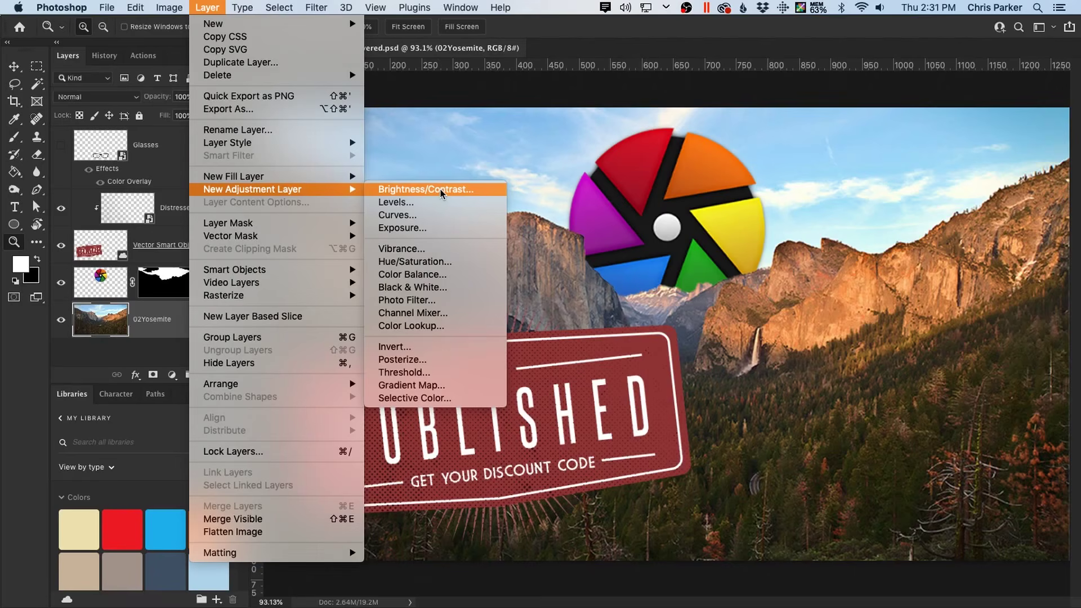
left_click(433, 262)
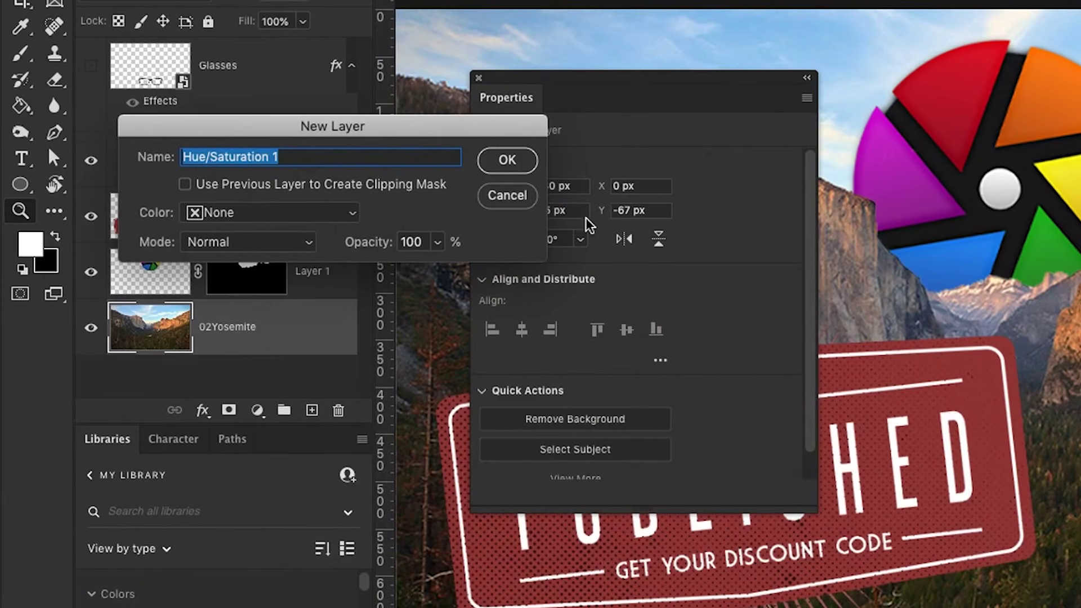
left_click_drag(323, 131, 566, 108)
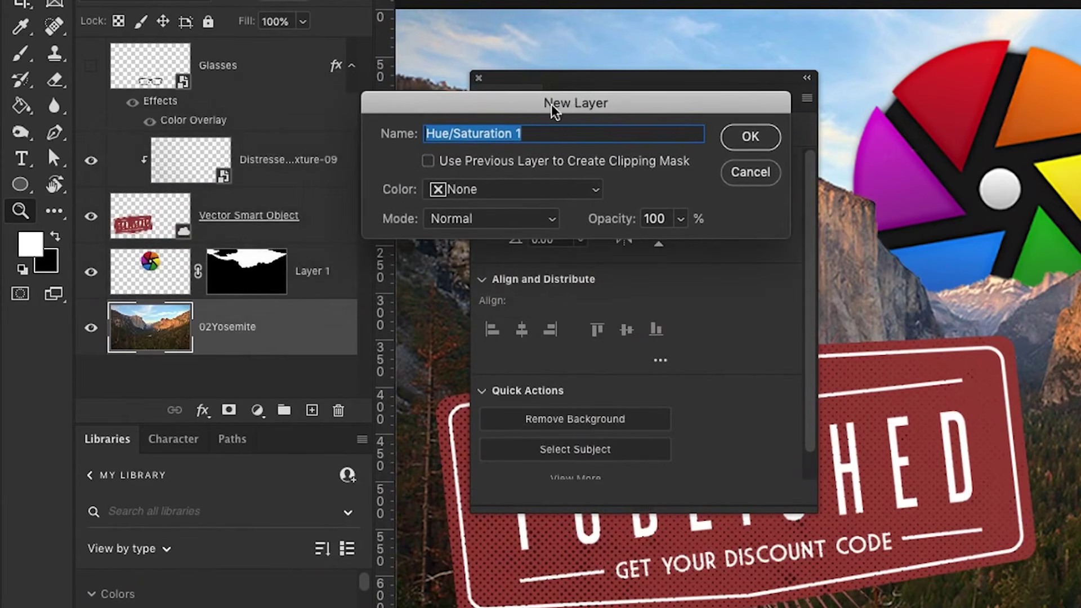
left_click(578, 134)
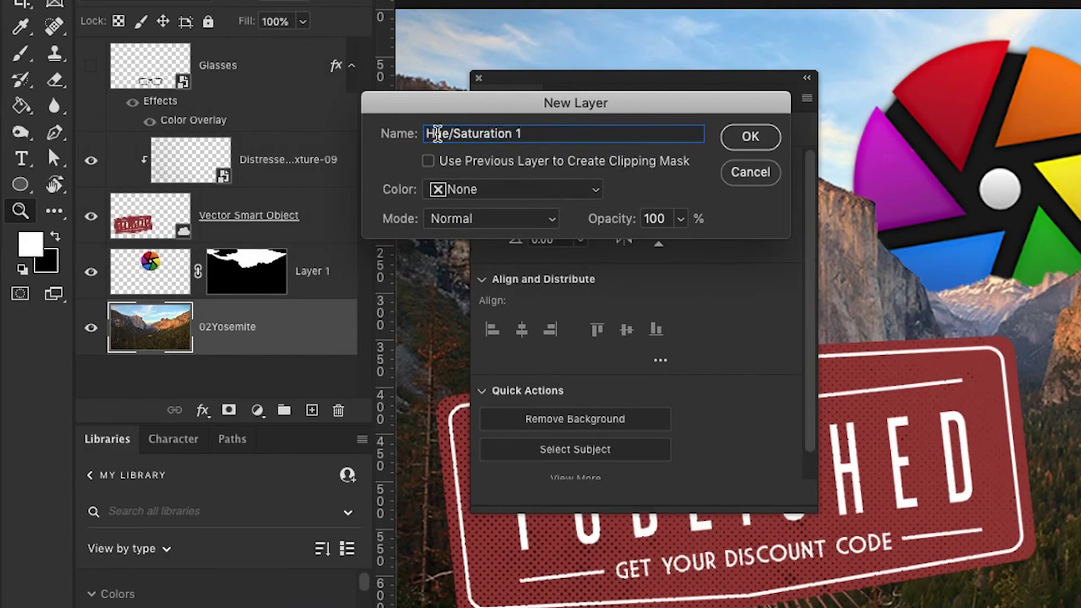
left_click_drag(427, 134, 548, 133)
left_click(560, 133)
left_click(731, 139)
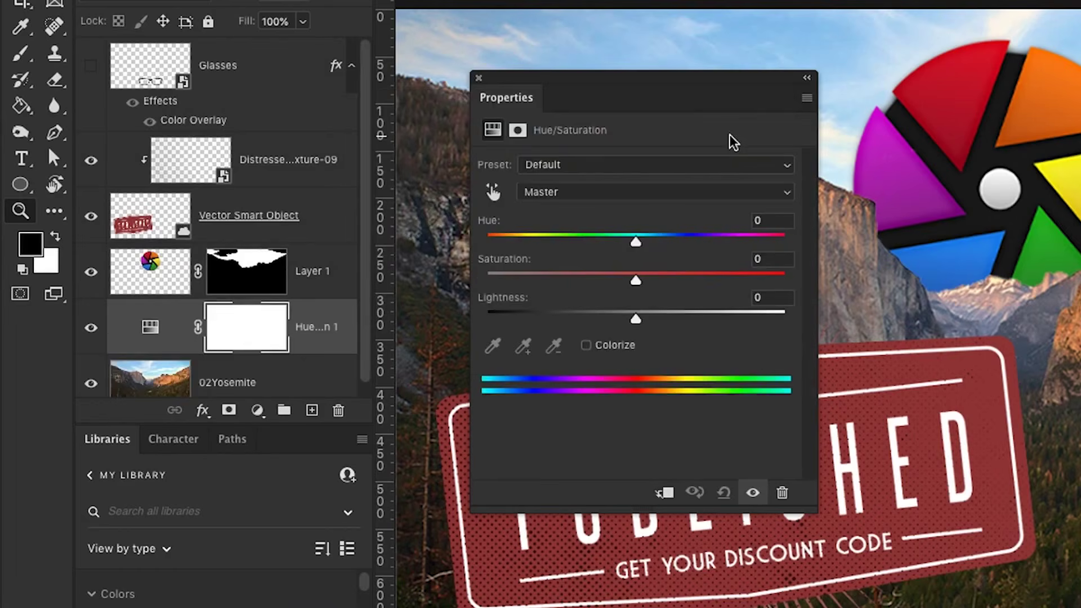
Toggle the Hue/Saturation adjustment layer's visibility off and on twice, and set its Saturation to +70
left_click(90, 326)
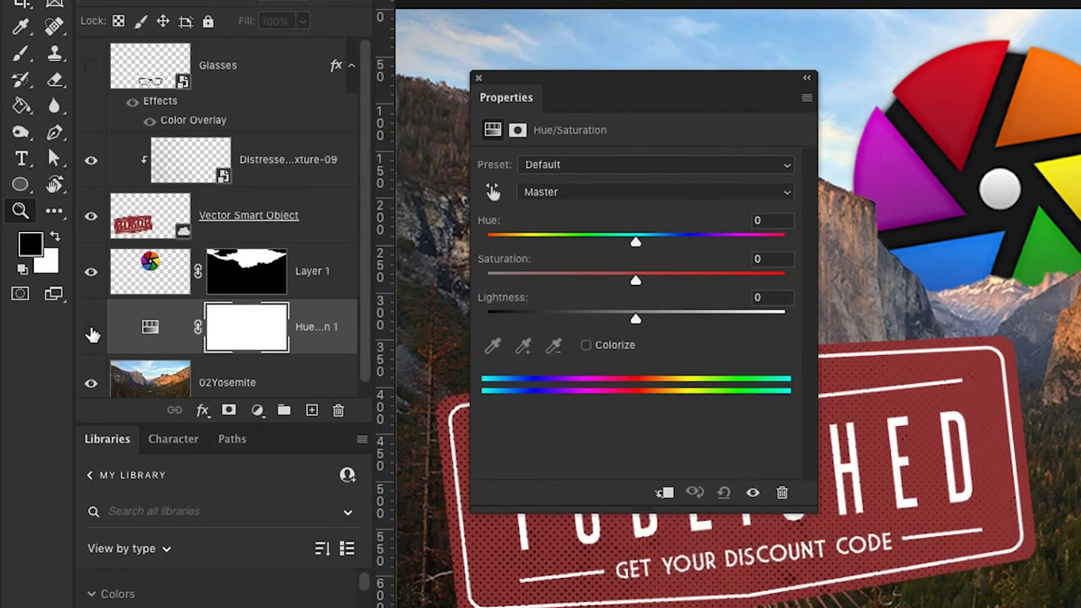
left_click(91, 326)
left_click(90, 327)
left_click(91, 327)
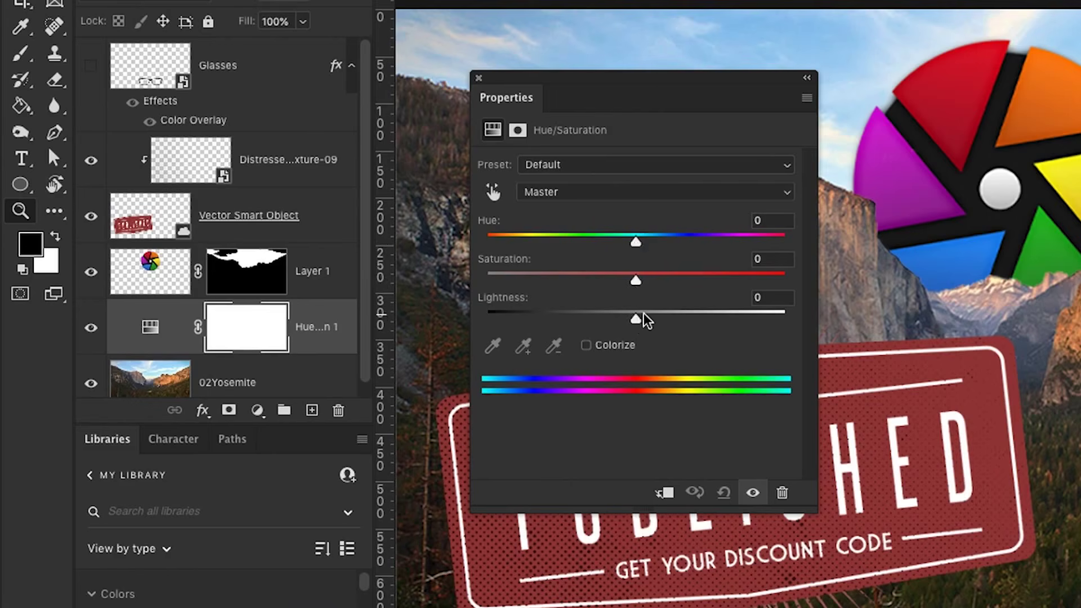
left_click_drag(635, 283, 740, 282)
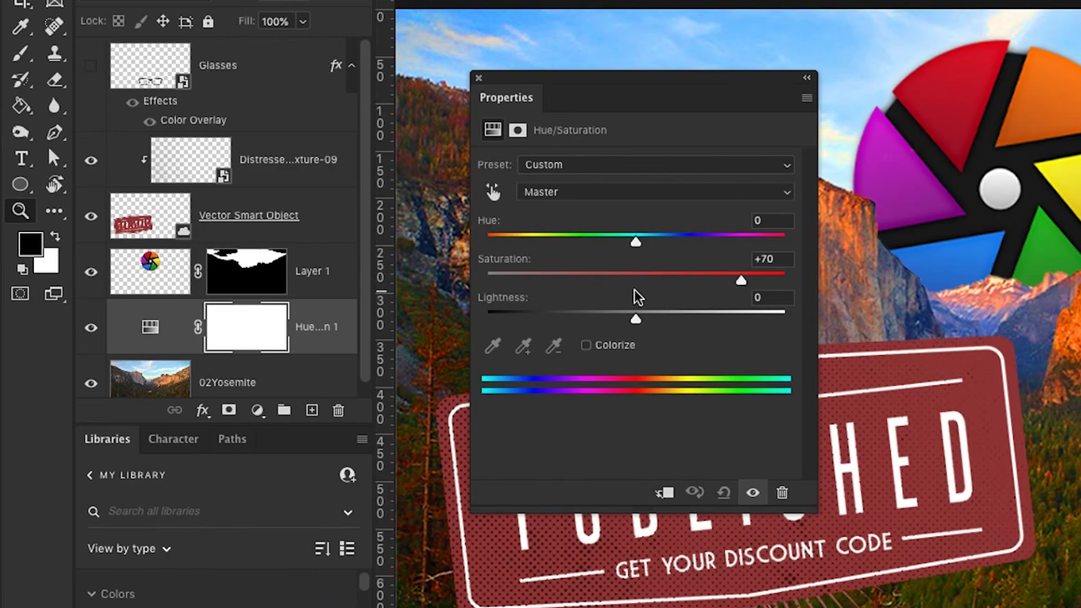
Select the Vector Smart Object and Glasses layers in turn, return to the Hue/Saturation adjustment layer, and set its Saturation to +35
left_click(340, 242)
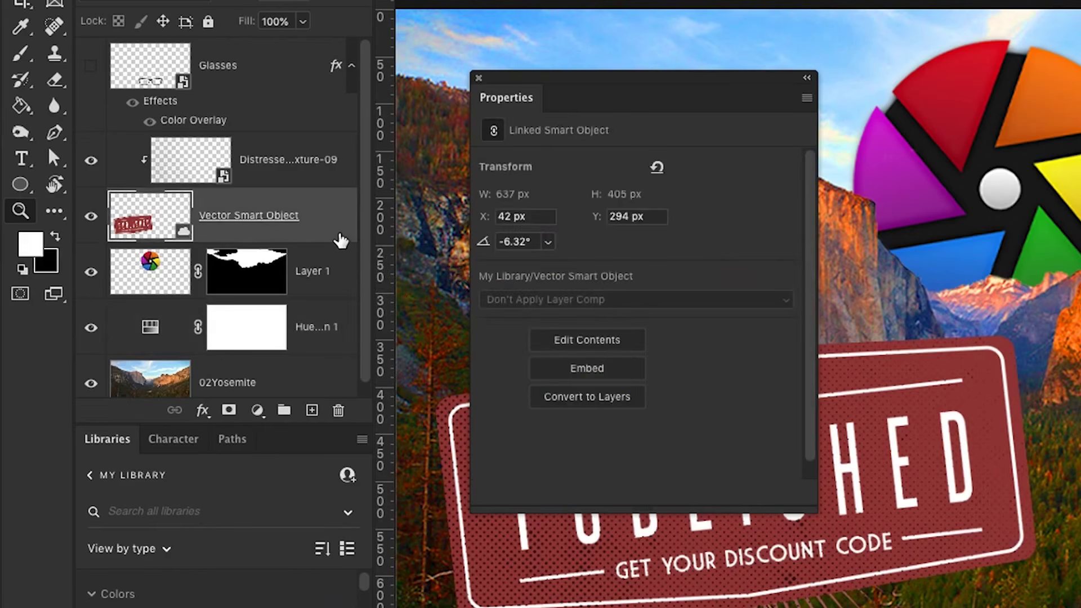
left_click(309, 118)
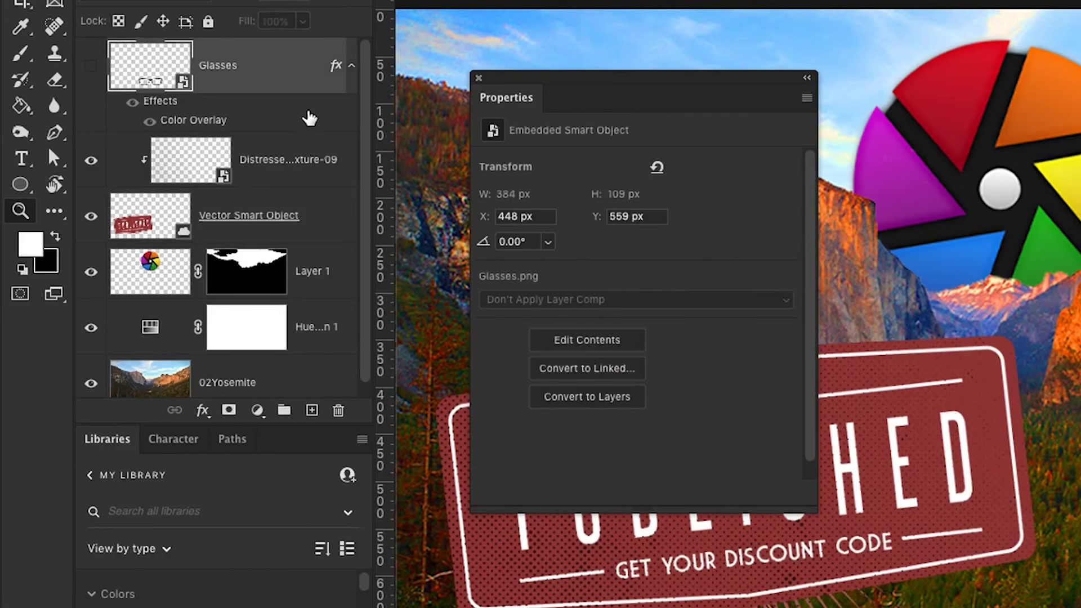
left_click(323, 205)
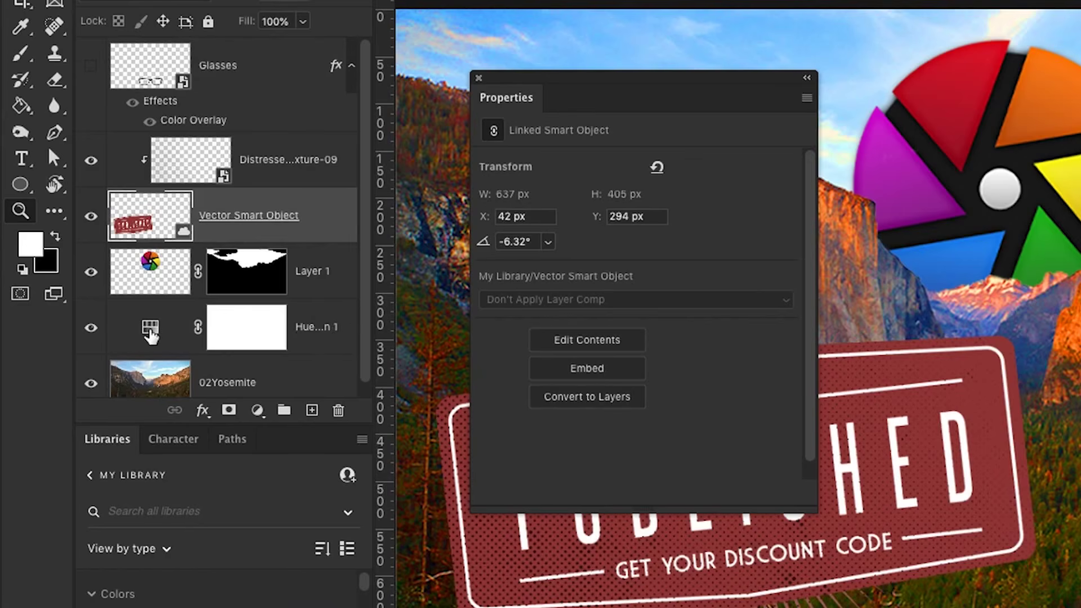
left_click(149, 332)
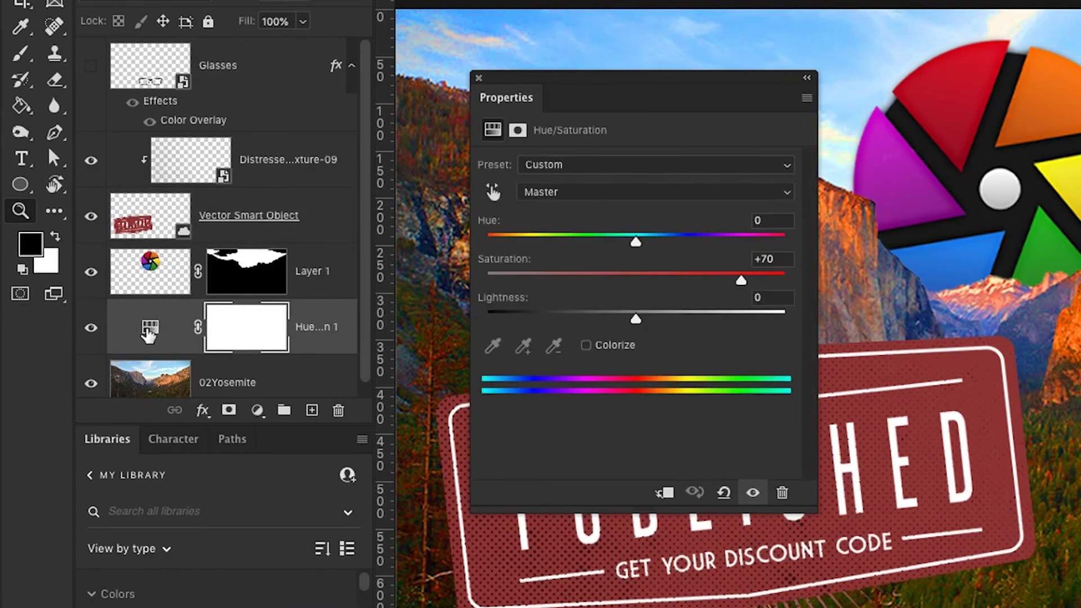
left_click(149, 332)
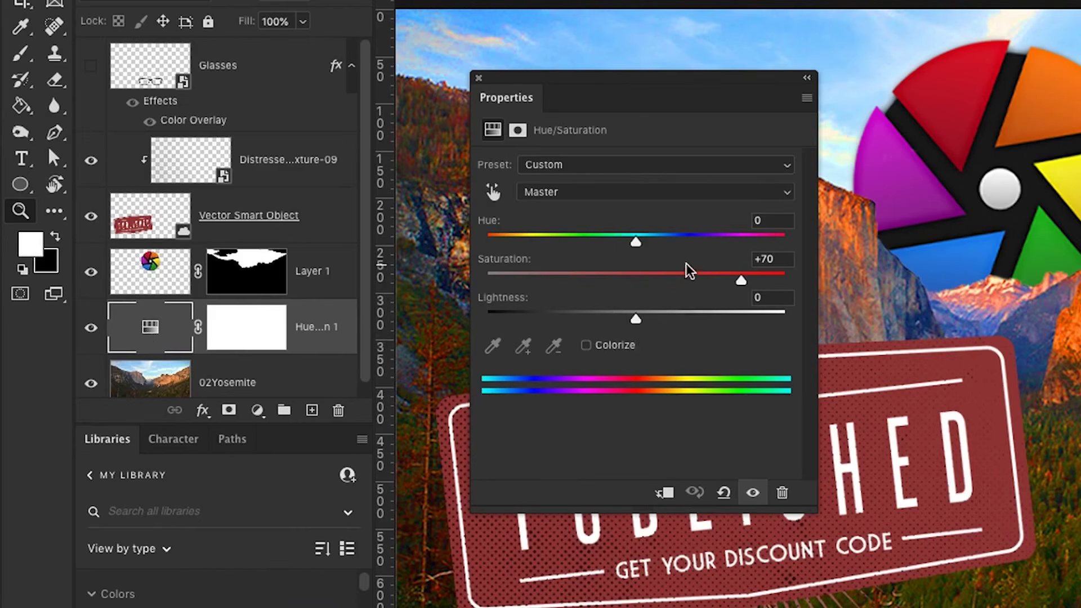
left_click_drag(741, 284, 688, 286)
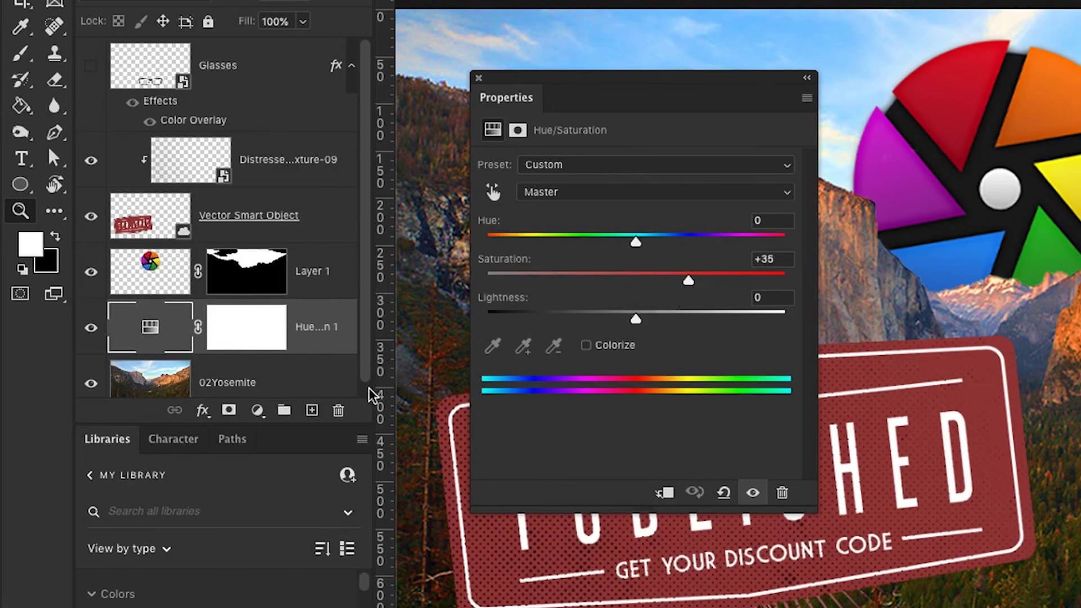
Select the 02Yosemite layer, reopen the Hue/Saturation adjustment layer's properties, reset its Saturation to 0, and close the properties
scroll(372, 393, "down", 1)
left_click(319, 387)
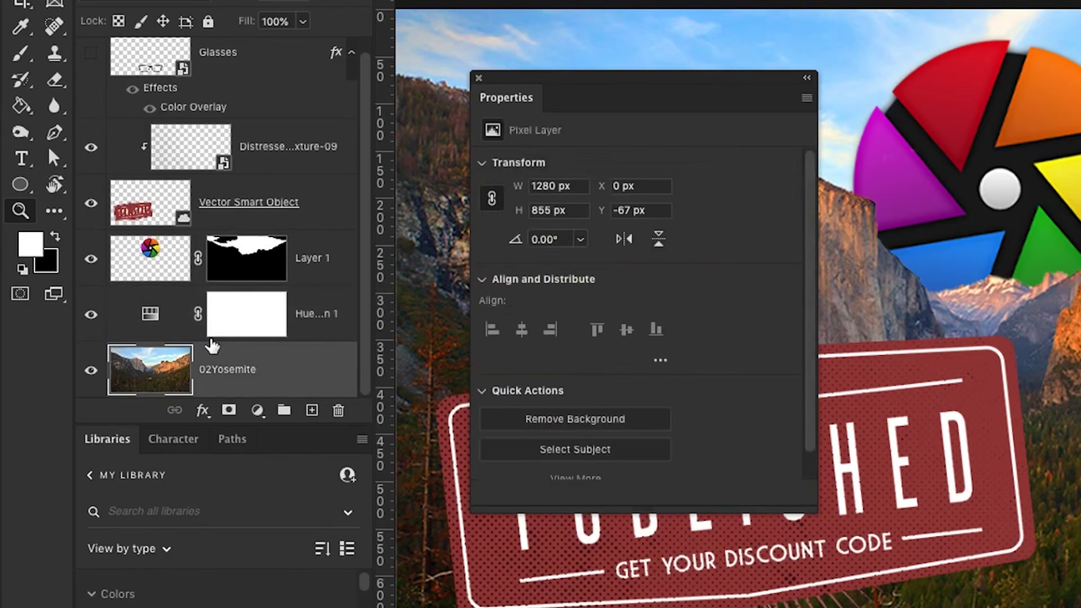
left_click(145, 322)
left_click_drag(687, 282, 636, 282)
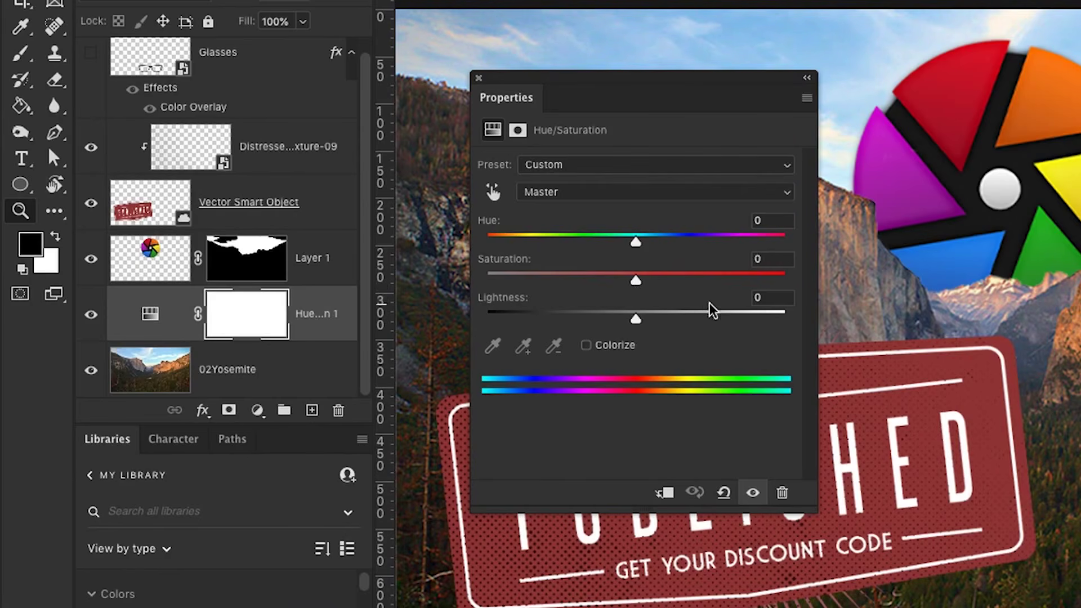
left_click(479, 78)
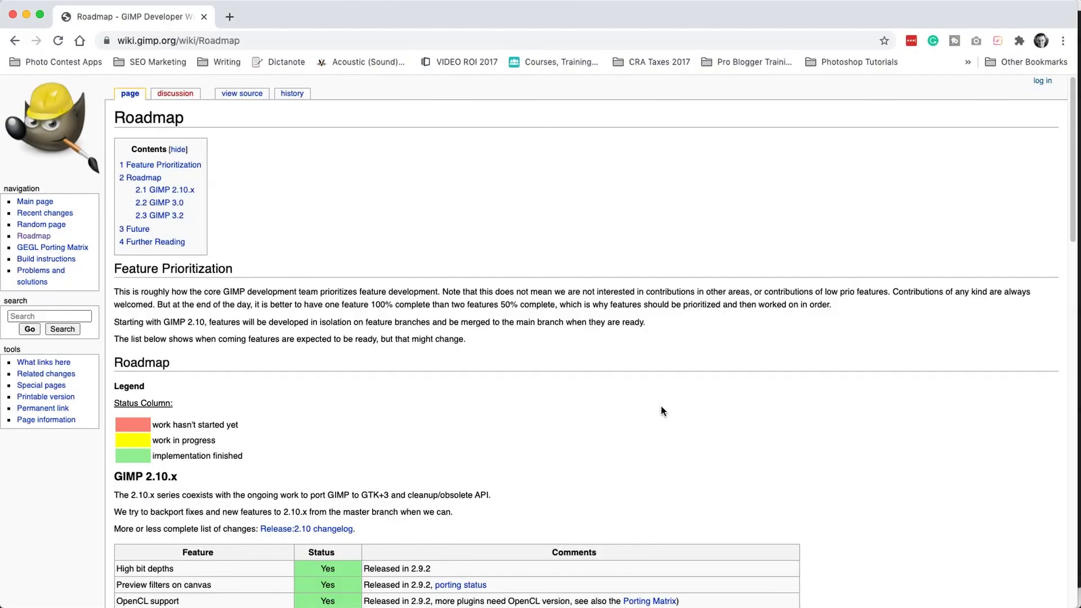
Examine the feature status tables for GIMP 2.10.x, 3.0 and 3.2 on the GIMP developer wiki's Roadmap page
left_click(296, 41)
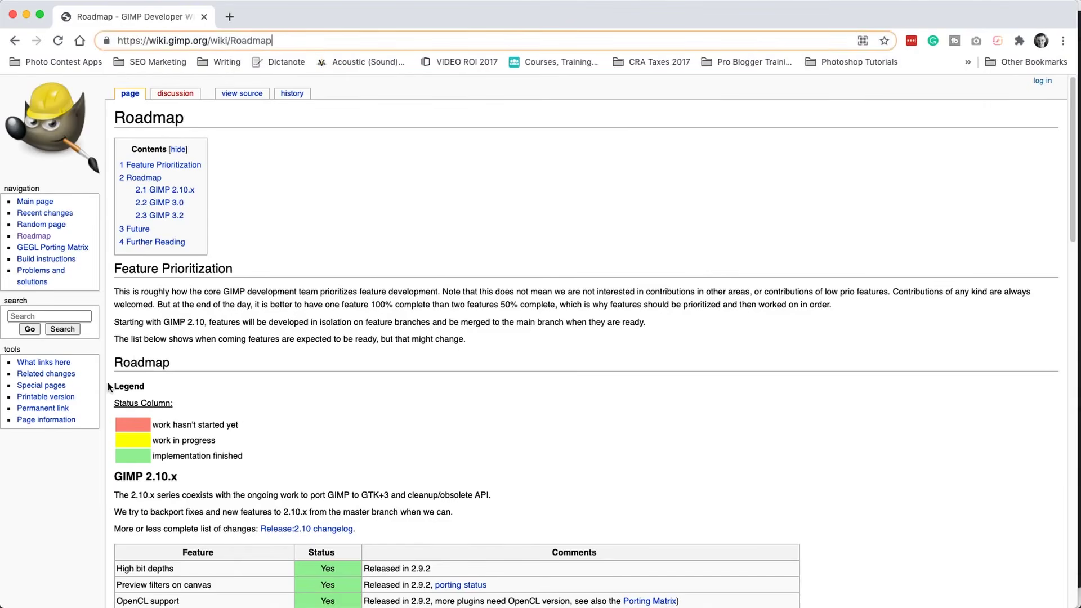
scroll(108, 382, "down", 1)
scroll(107, 380, "down", 5)
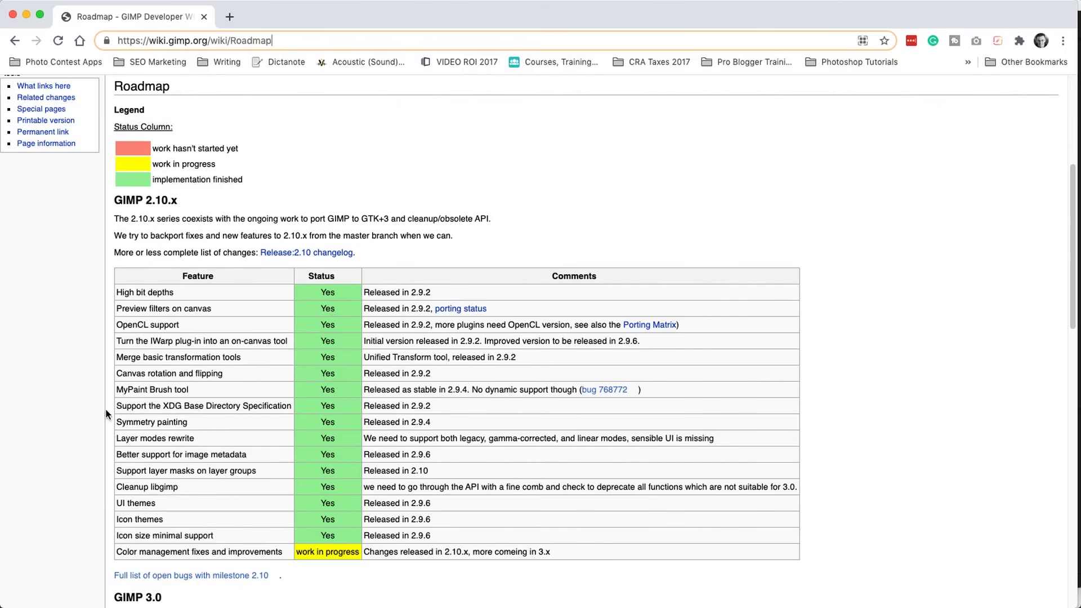
scroll(106, 413, "down", 6)
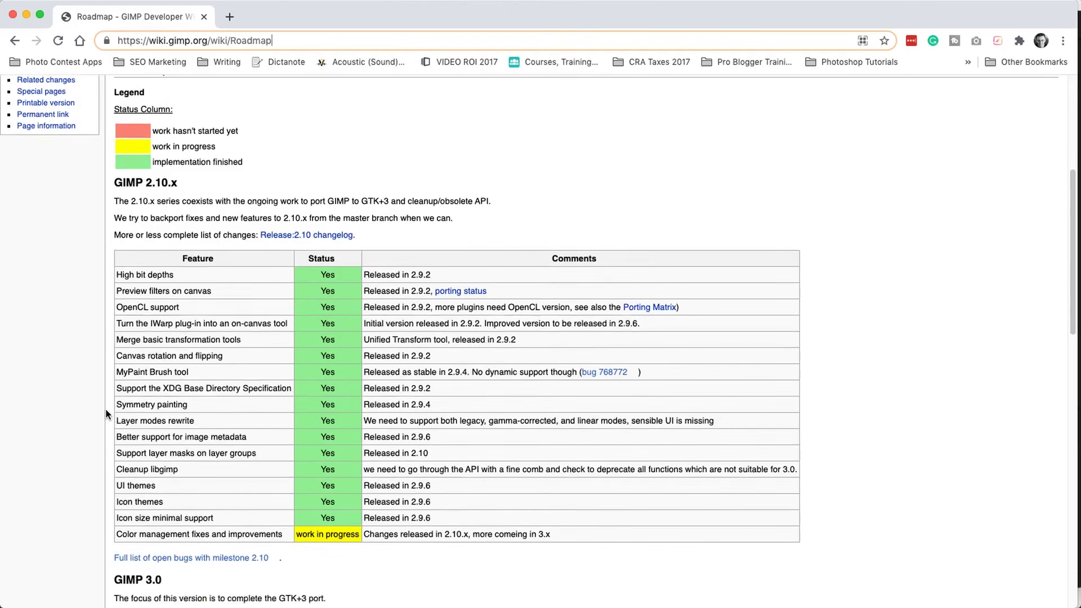
scroll(106, 414, "down", 2)
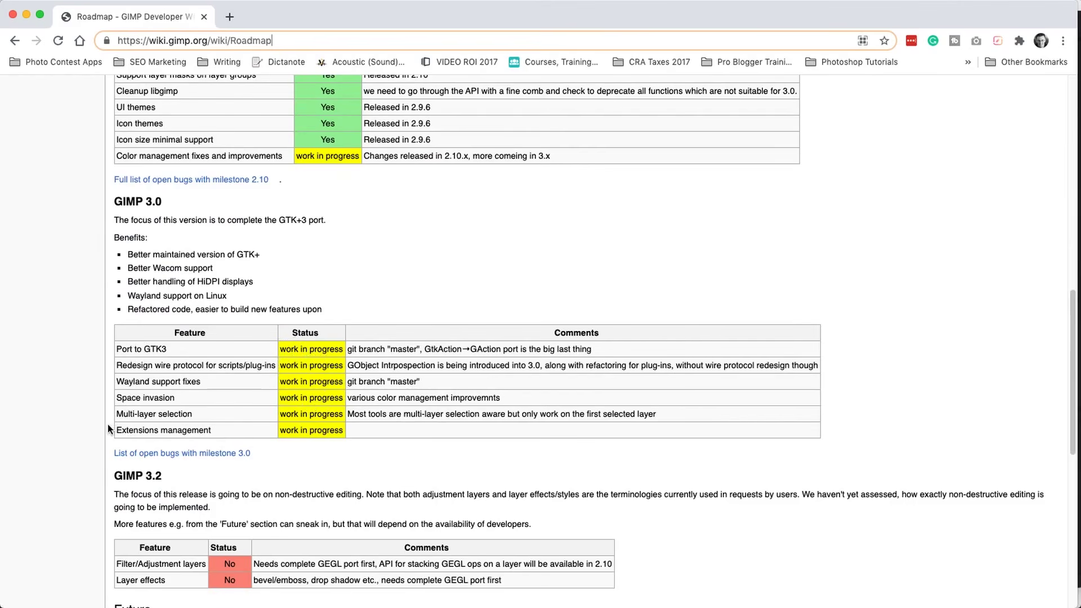
scroll(109, 428, "down", 5)
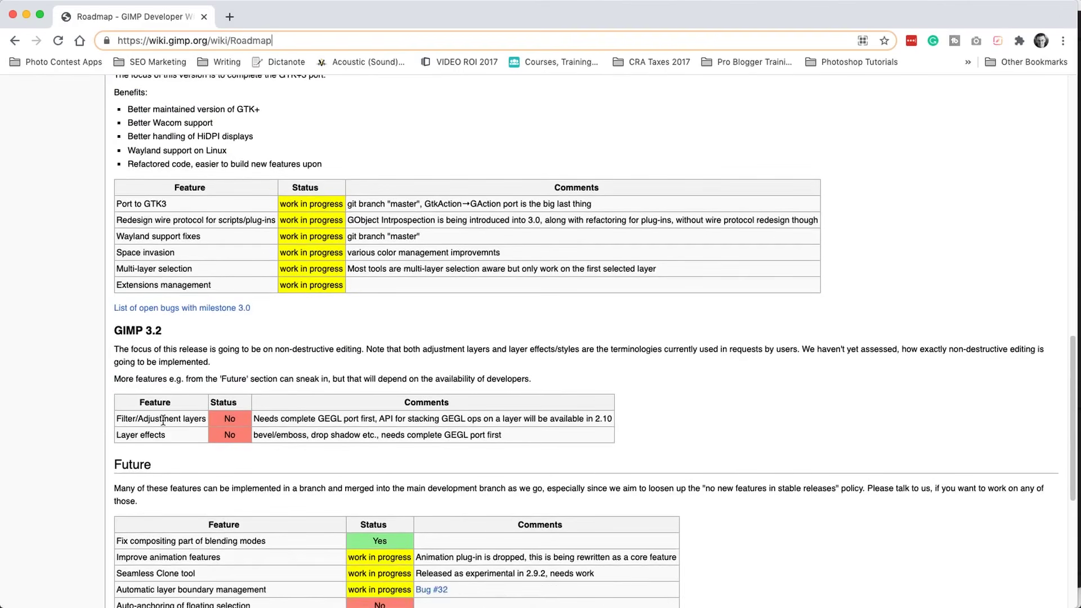